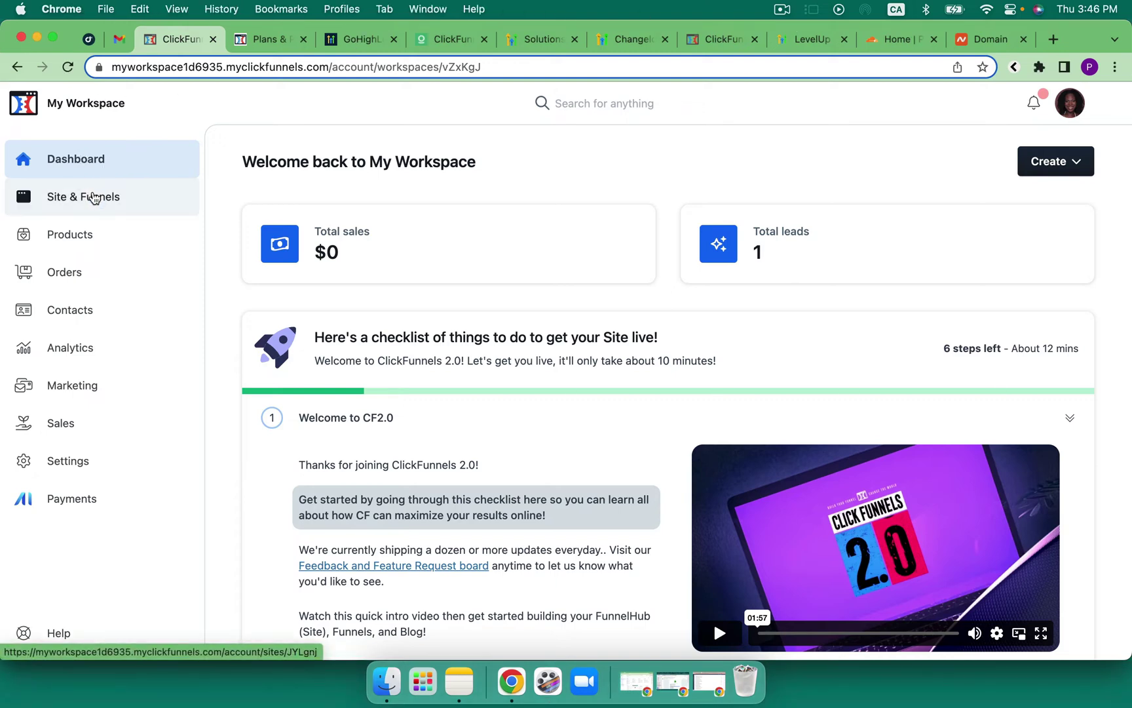
Go to Site & Funnels > Domains and start connecting an existing domain in ClickFunnels.
{"action": "left_click", "coordinate": [95, 197]}
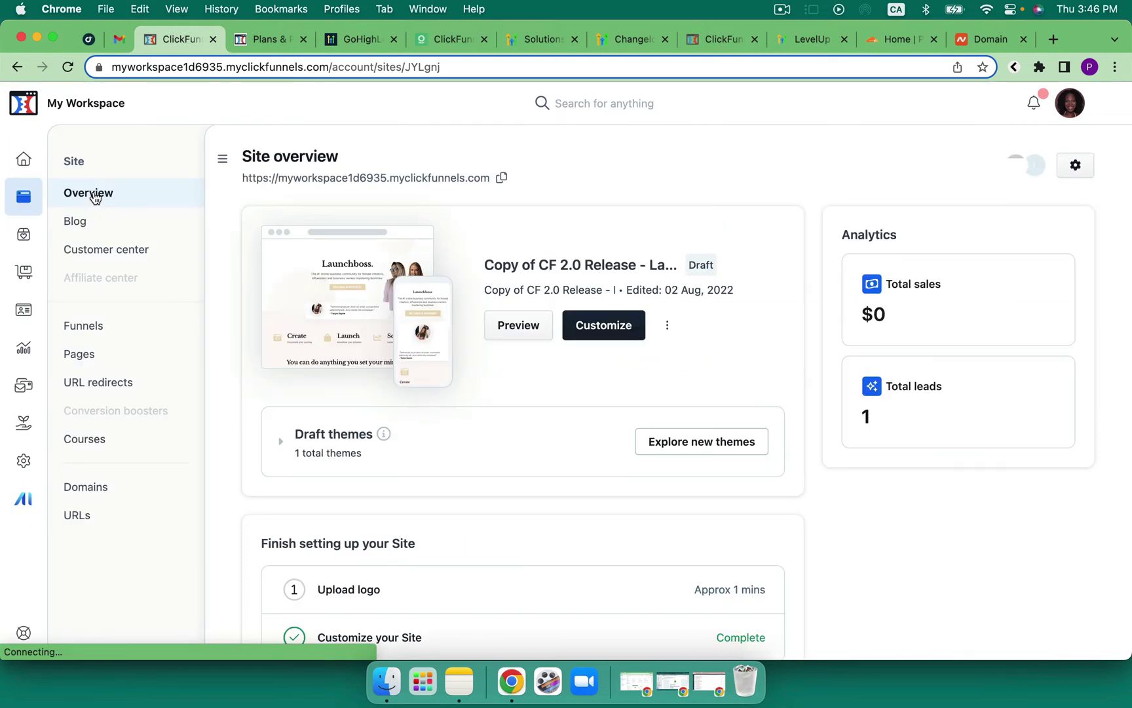
{"action": "left_click", "coordinate": [103, 488]}
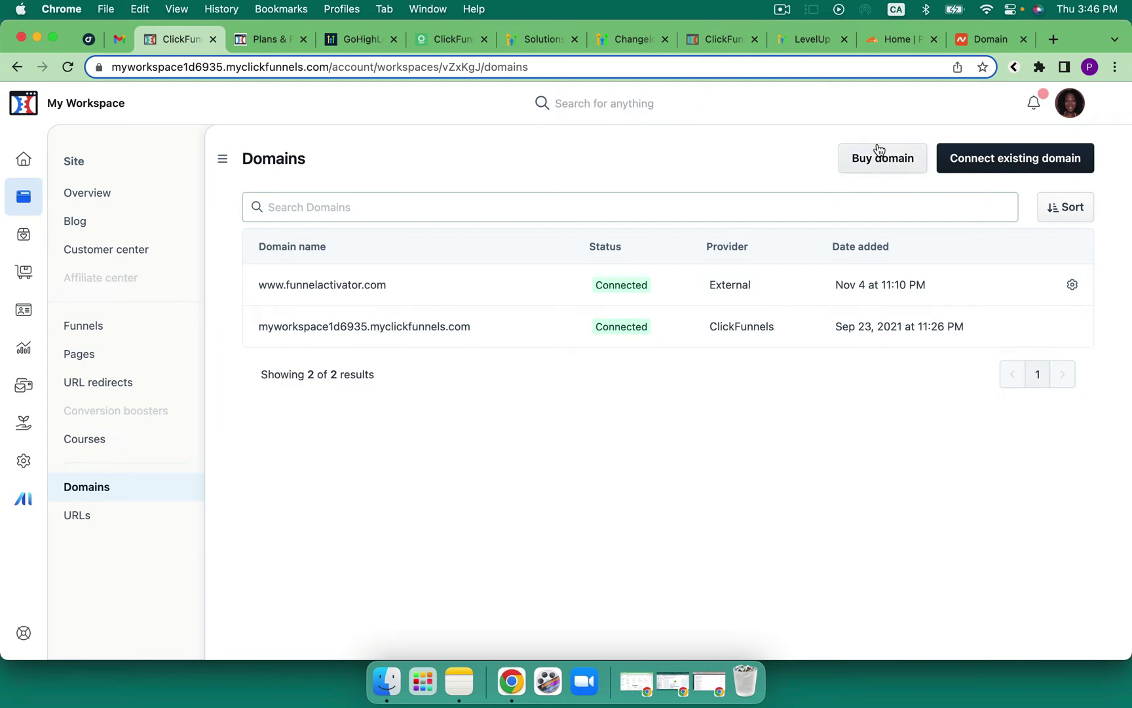
{"action": "left_click", "coordinate": [992, 161]}
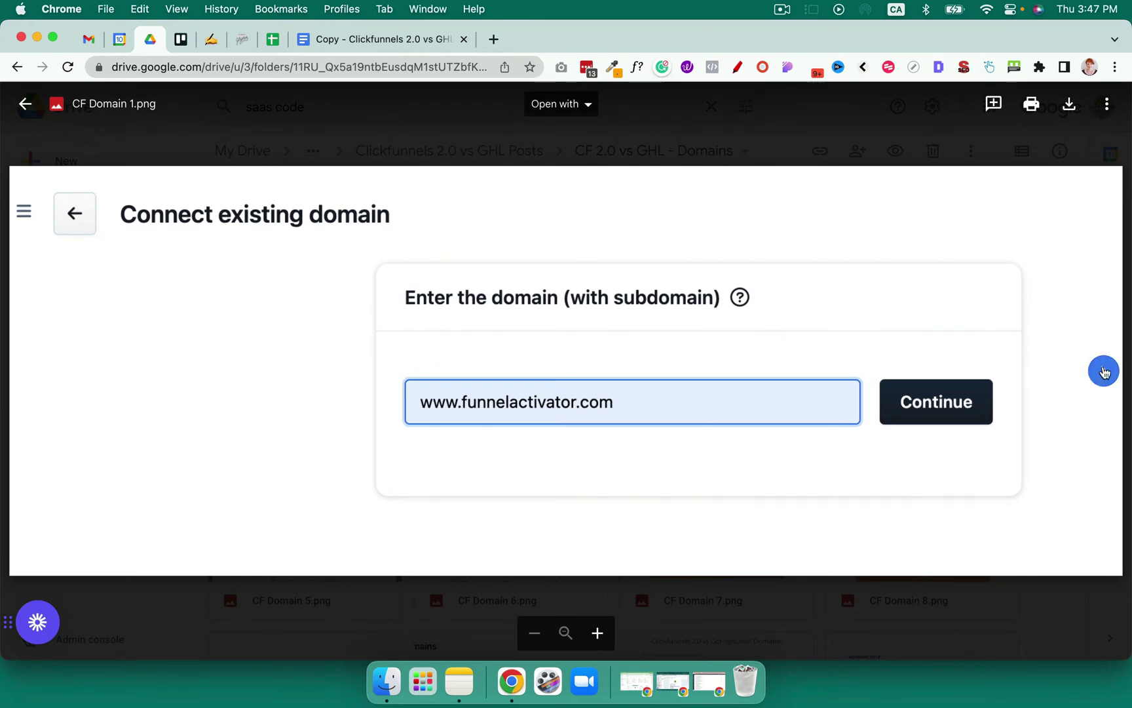
Page through the CF Domain screenshots to the domain-configured confirmation, then return to ClickFunnels.
{"action": "left_click", "coordinate": [1104, 371]}
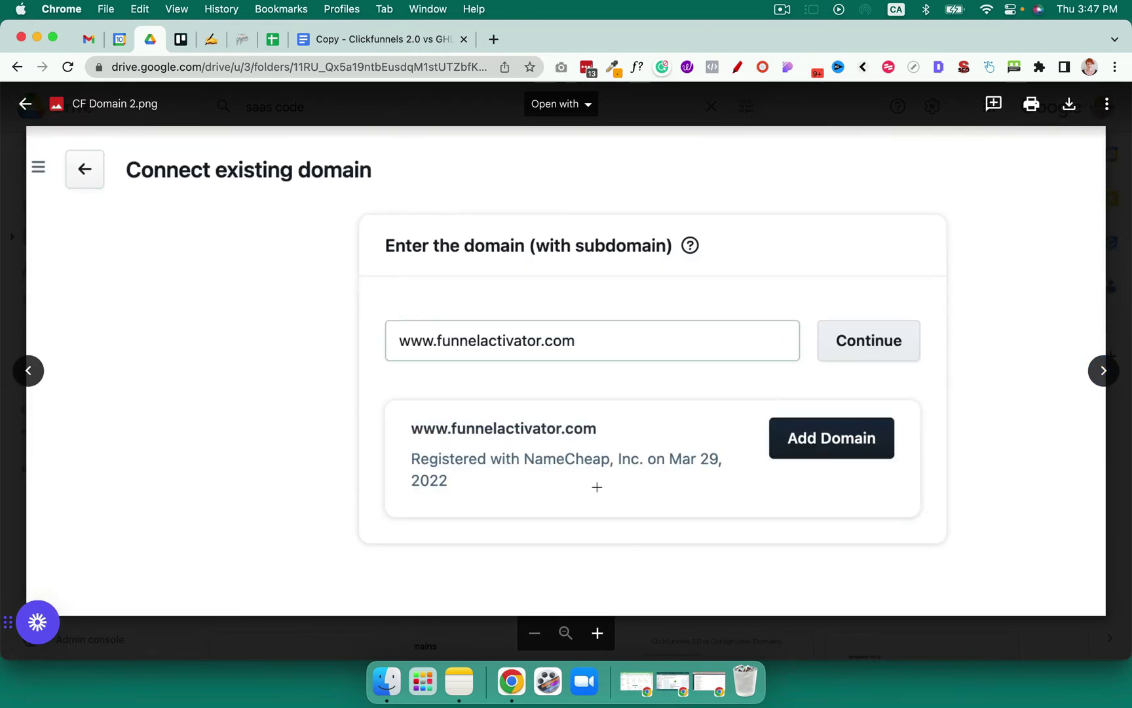
{"action": "left_click", "coordinate": [1104, 371]}
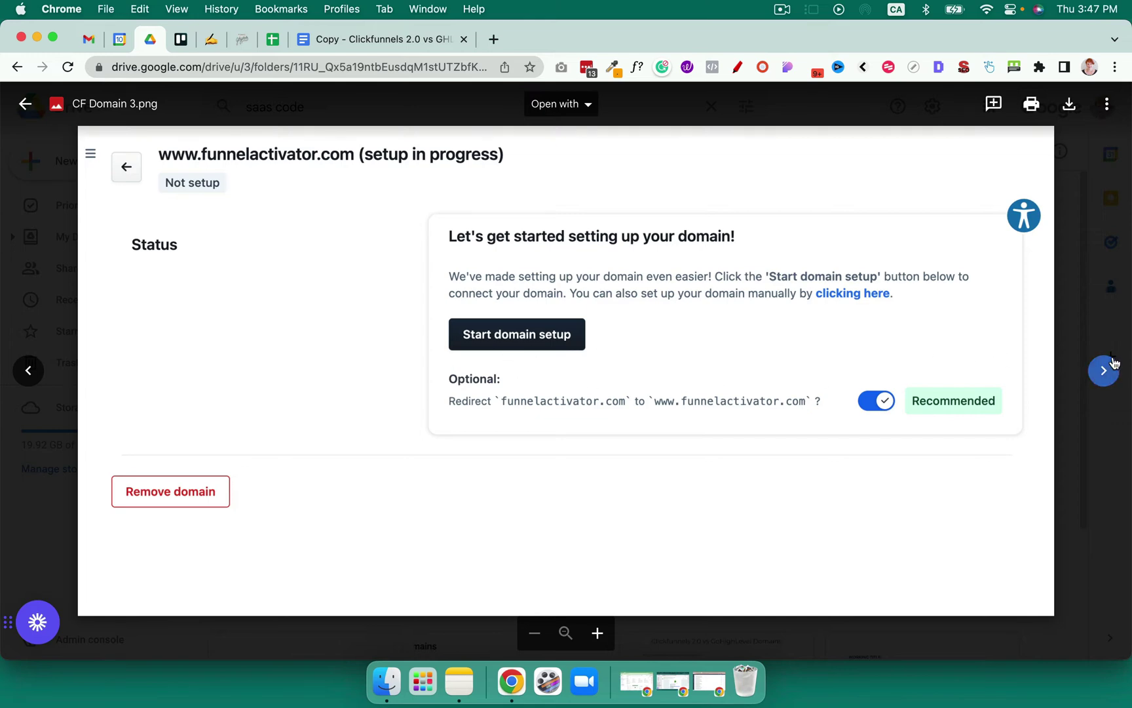
{"action": "left_click", "coordinate": [1103, 373]}
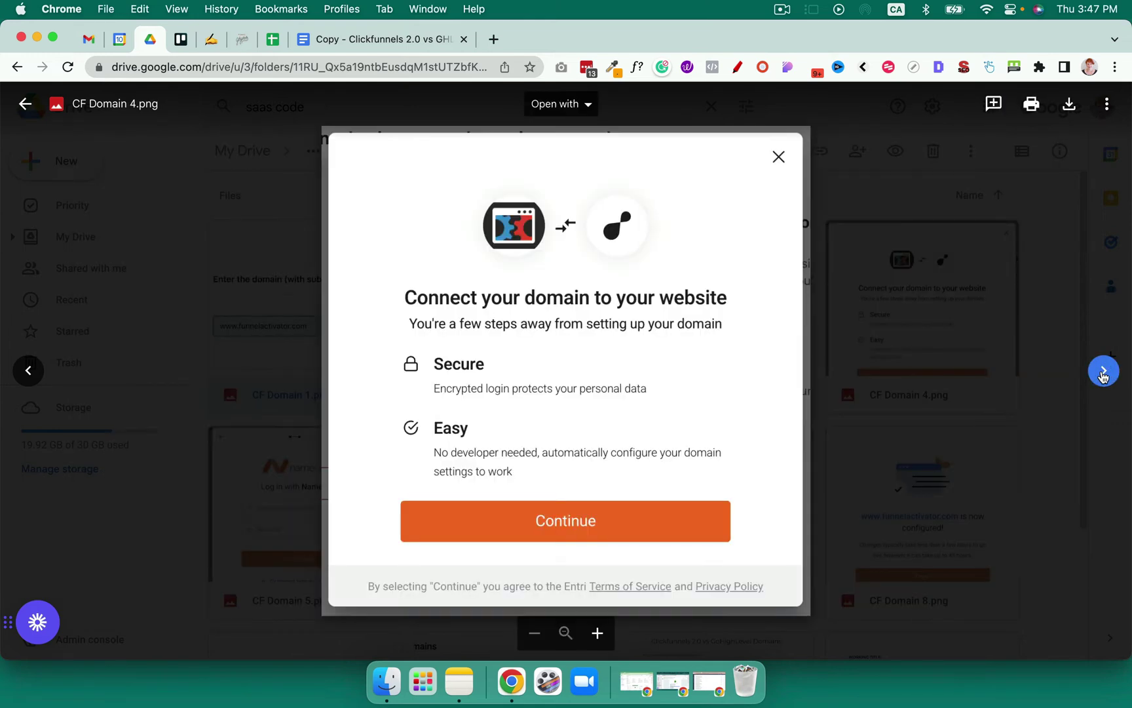
{"action": "left_click", "coordinate": [1104, 373]}
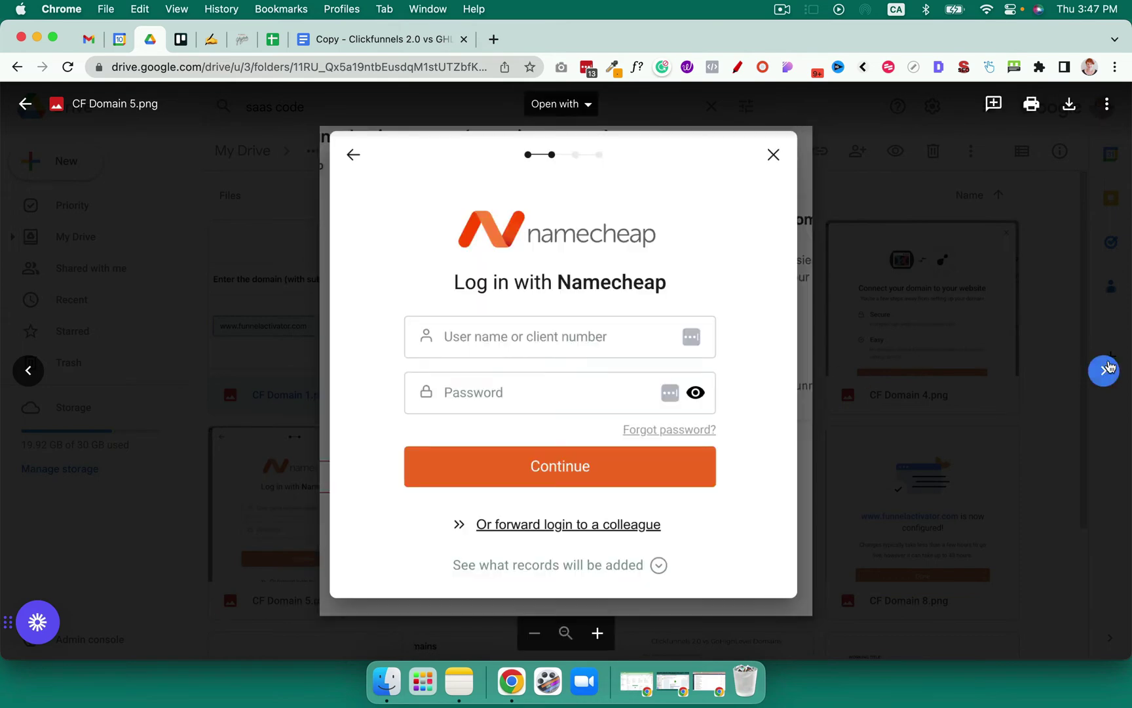
{"action": "double_click", "coordinate": [1104, 371]}
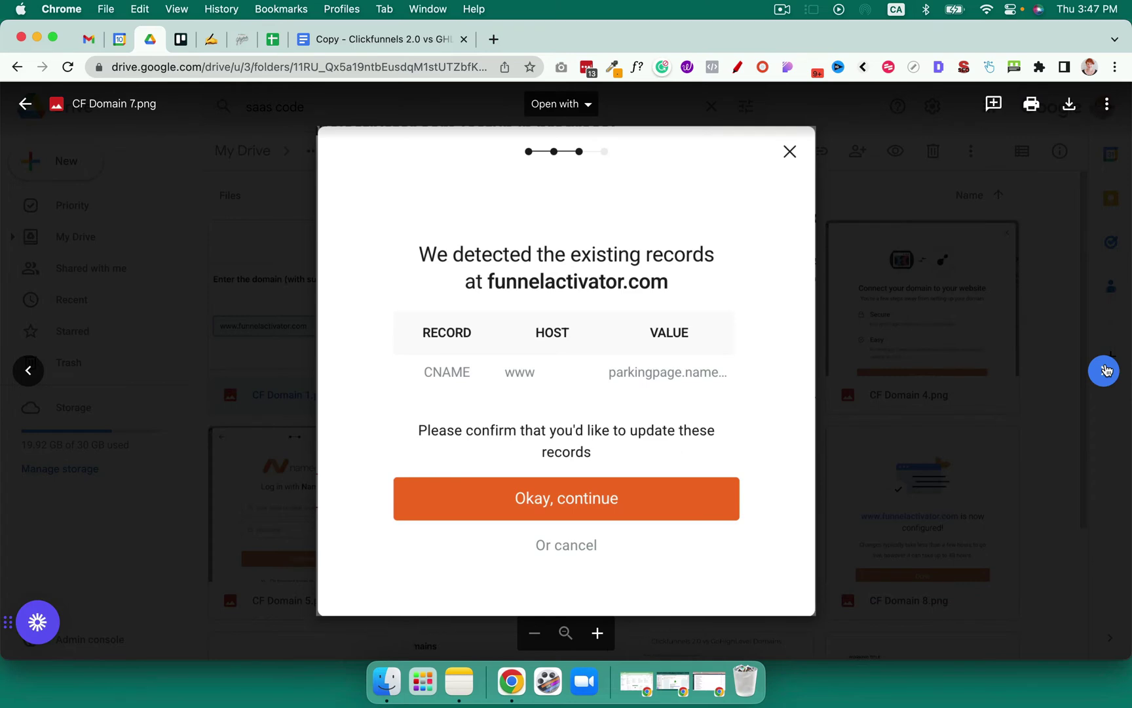
{"action": "left_click", "coordinate": [1104, 371]}
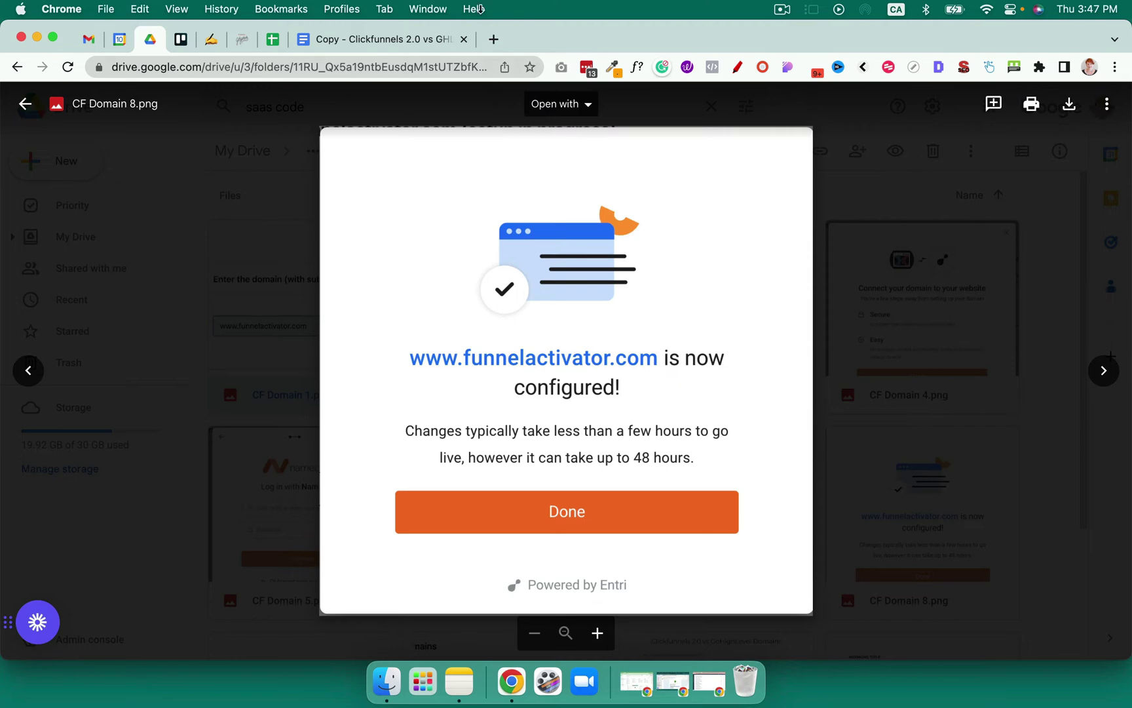
{"action": "left_click", "coordinate": [341, 9]}
Leave the Connect existing domain page and return to the Domains list.
{"action": "left_click", "coordinate": [413, 138]}
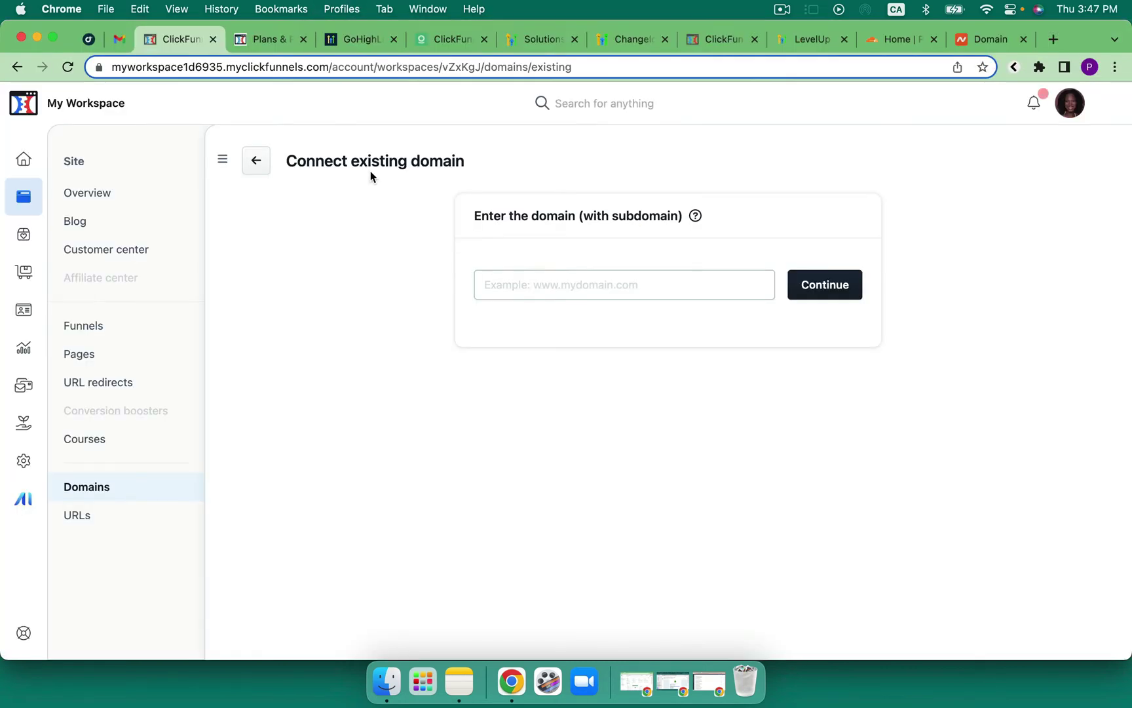
{"action": "left_click", "coordinate": [256, 160]}
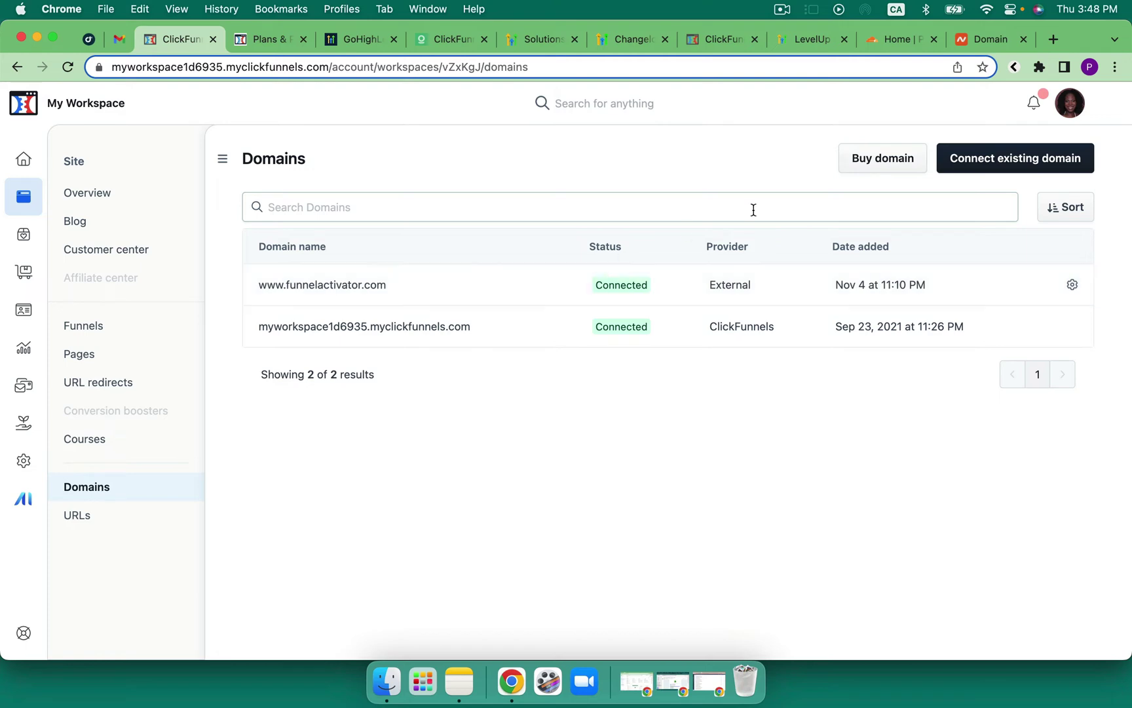
Copy thesoftwarepreneurshow.com from Namecheap and submit it as a new Cloudflare site.
{"action": "left_click", "coordinate": [976, 46]}
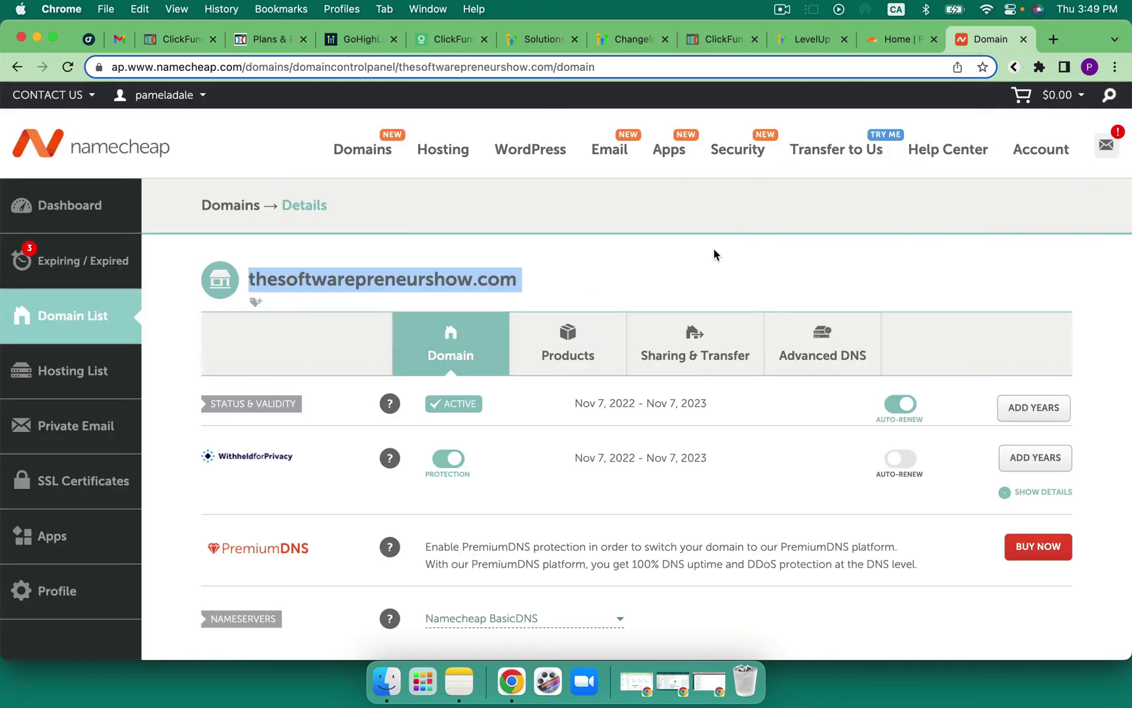
{"action": "left_click", "coordinate": [528, 284]}
{"action": "left_click_drag", "start_coordinate": [519, 280], "coordinate": [250, 282]}
{"action": "left_click", "coordinate": [875, 43]}
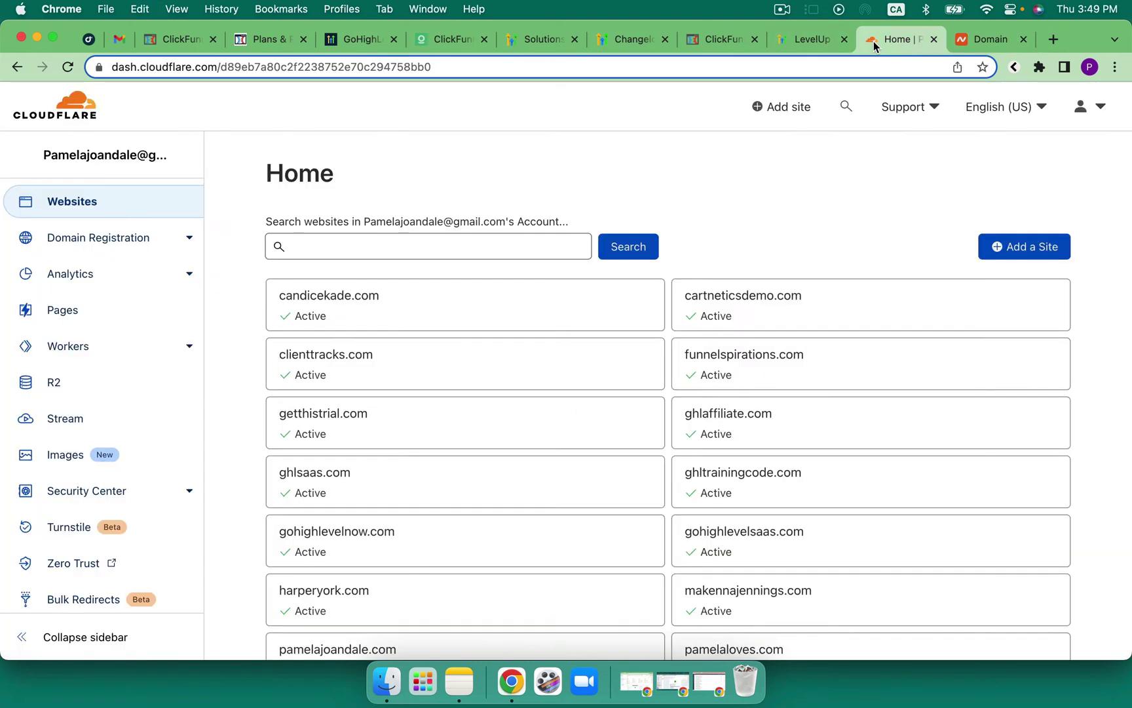
{"action": "left_click", "coordinate": [1008, 246]}
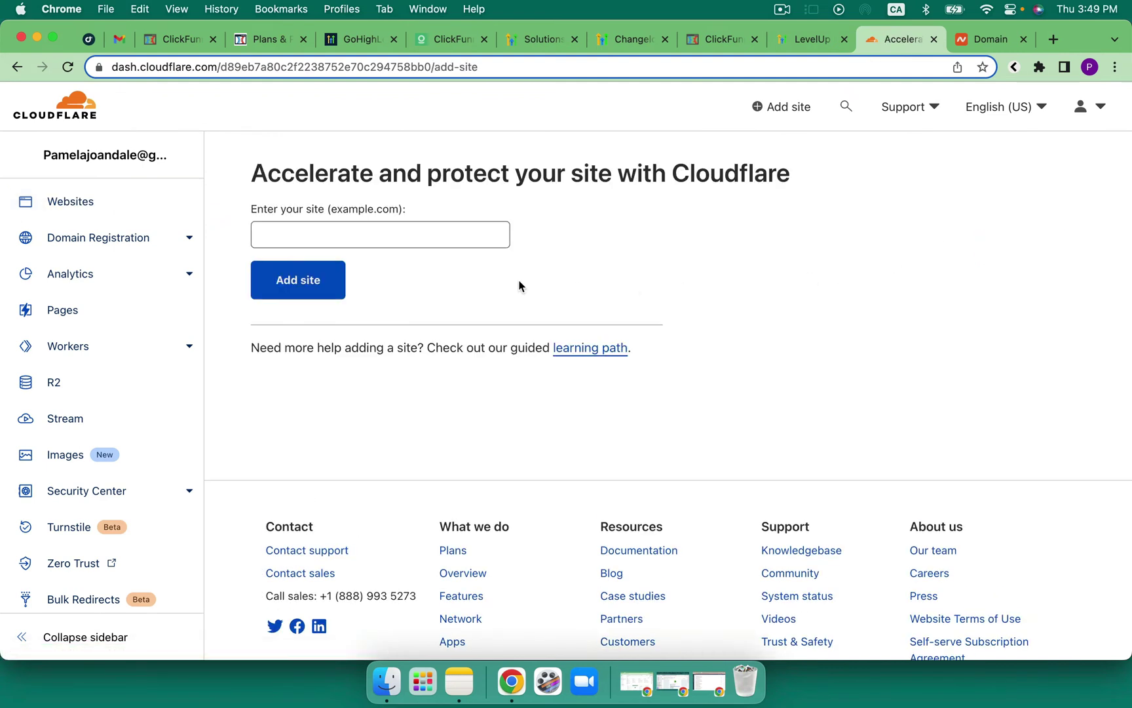
{"action": "left_click", "coordinate": [434, 242]}
{"action": "type", "text": "thesoftwarepreneurshow.com"}
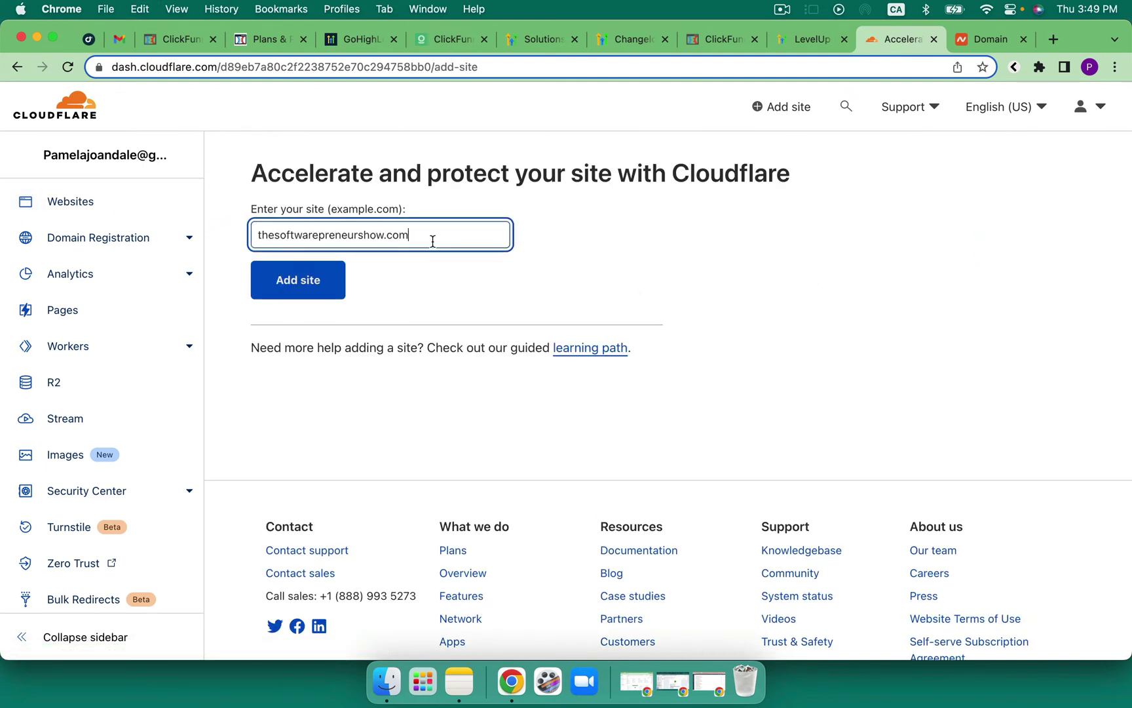
{"action": "left_click", "coordinate": [321, 282]}
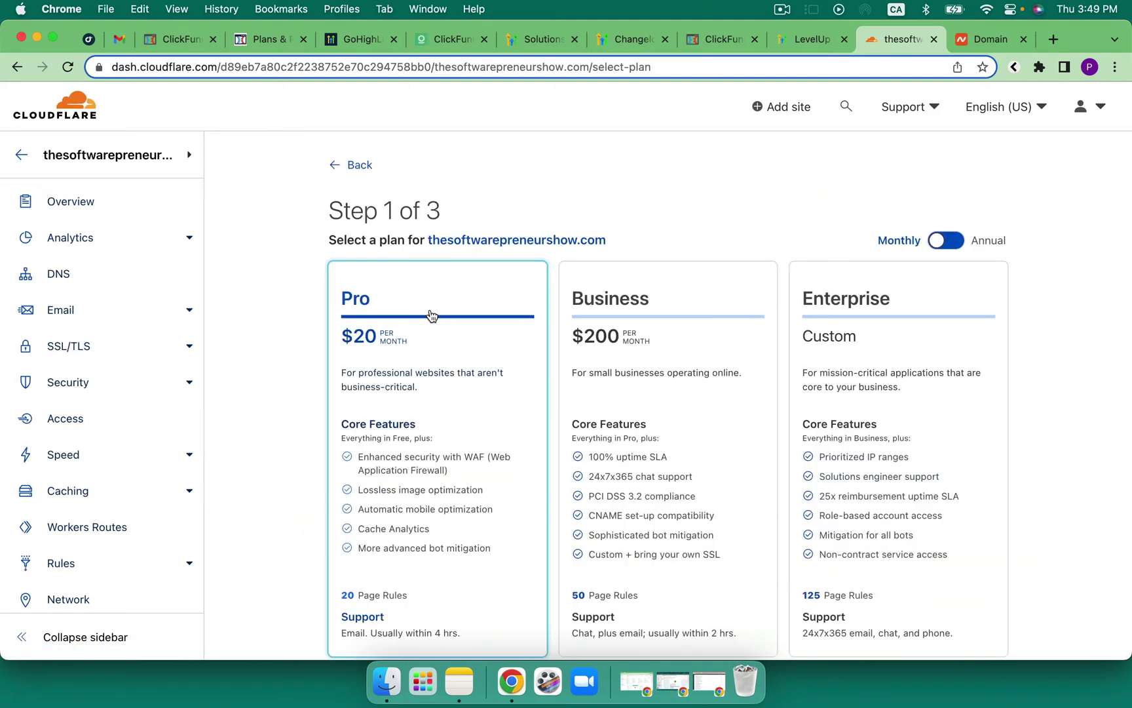
Choose the Free plan and accept the scanned DNS records.
{"action": "scroll", "coordinate": [491, 371], "scroll_direction": "down", "scroll_amount": 5}
{"action": "scroll", "coordinate": [491, 371], "scroll_direction": "down", "scroll_amount": 3}
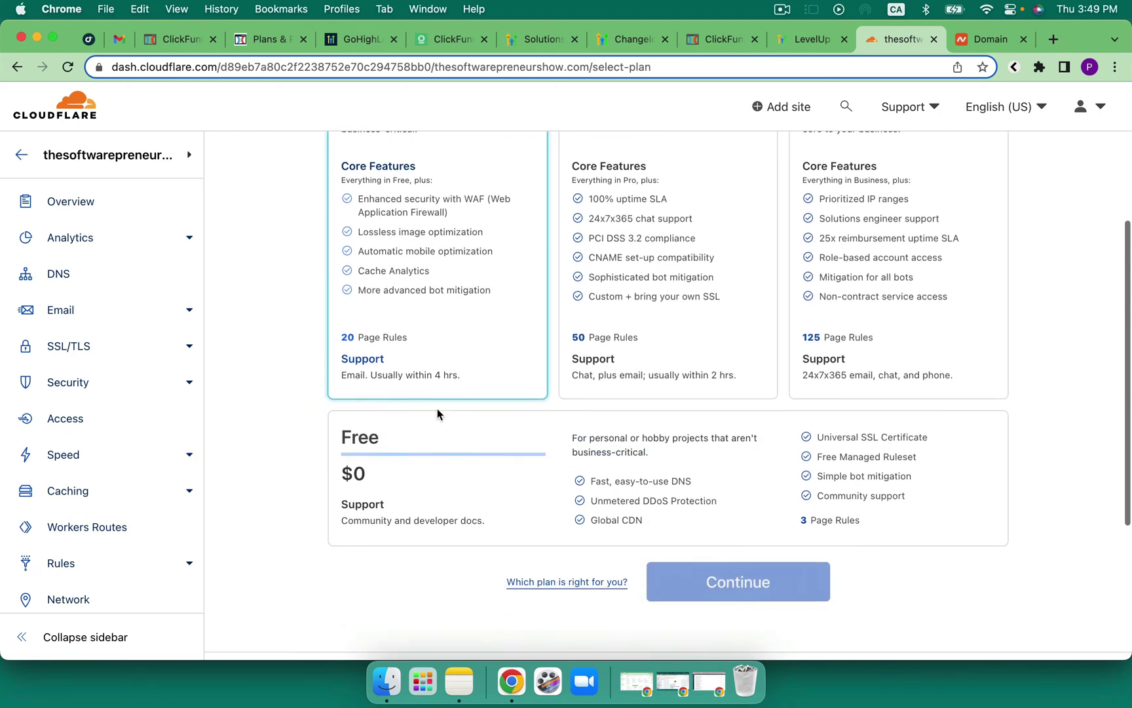
{"action": "left_click", "coordinate": [443, 436]}
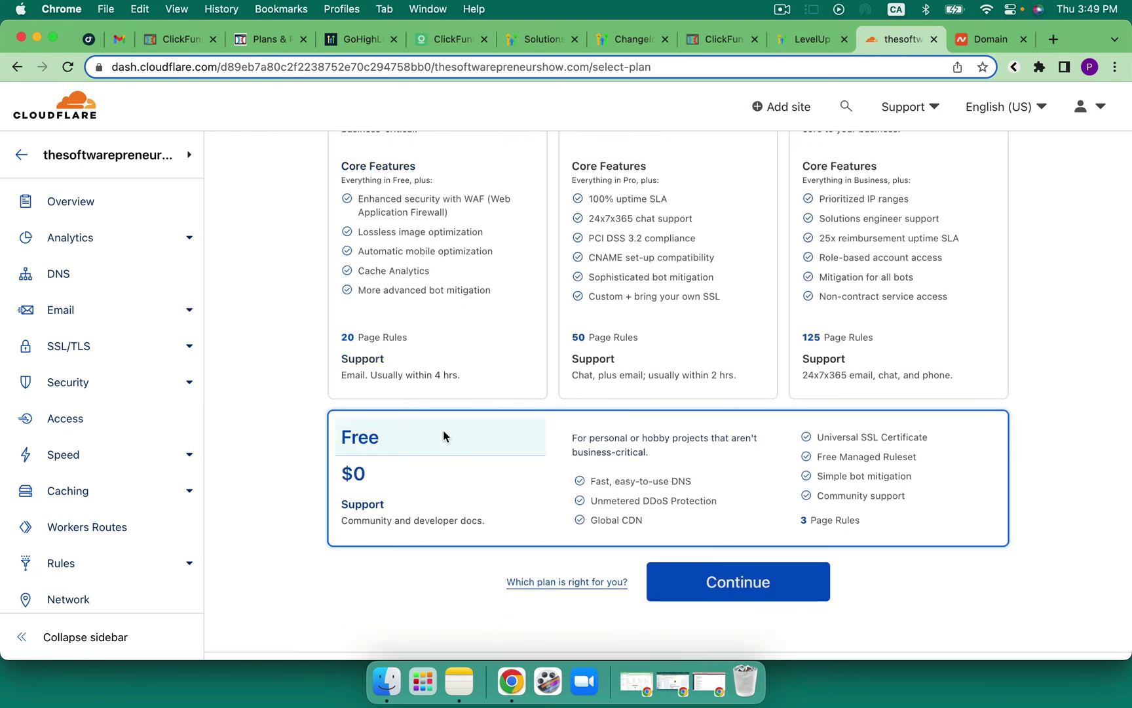
{"action": "left_click", "coordinate": [662, 581]}
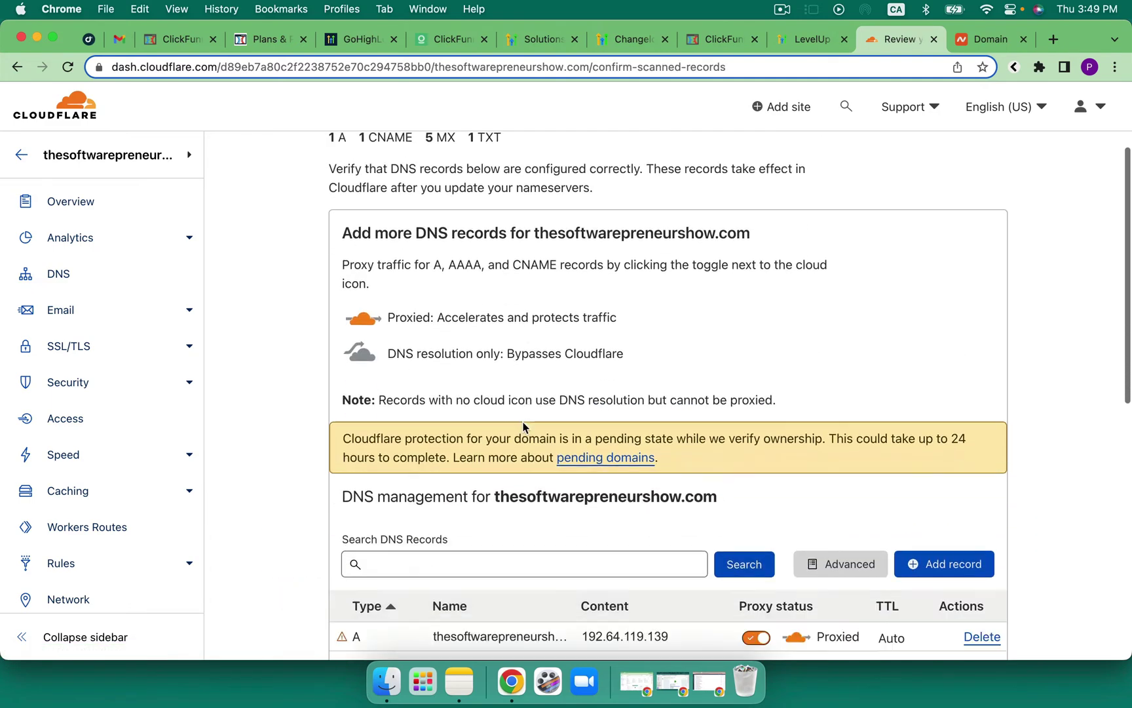
{"action": "scroll", "coordinate": [522, 428], "scroll_direction": "down", "scroll_amount": 2}
{"action": "scroll", "coordinate": [523, 426], "scroll_direction": "down", "scroll_amount": 4}
{"action": "scroll", "coordinate": [522, 424], "scroll_direction": "down", "scroll_amount": 3}
{"action": "scroll", "coordinate": [523, 422], "scroll_direction": "down", "scroll_amount": 1}
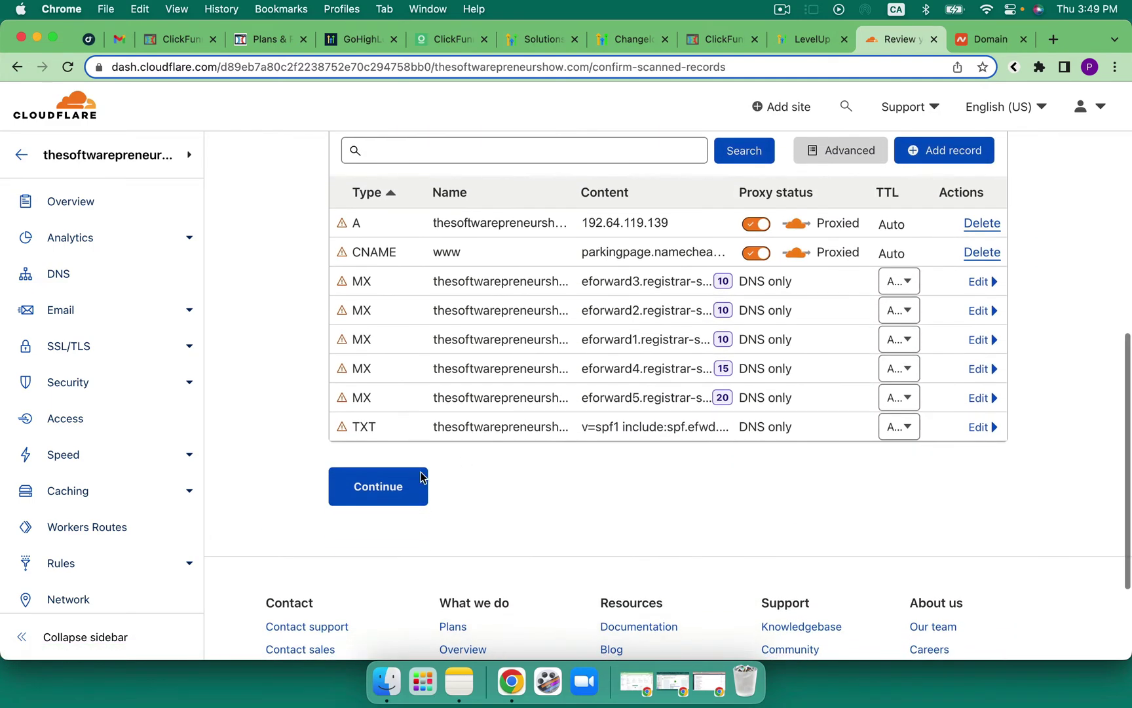
{"action": "left_click", "coordinate": [385, 484]}
Switch Namecheap nameservers to Custom DNS and enter junade.ns.cloudflare.com as the first.
{"action": "scroll", "coordinate": [465, 458], "scroll_direction": "down", "scroll_amount": 3}
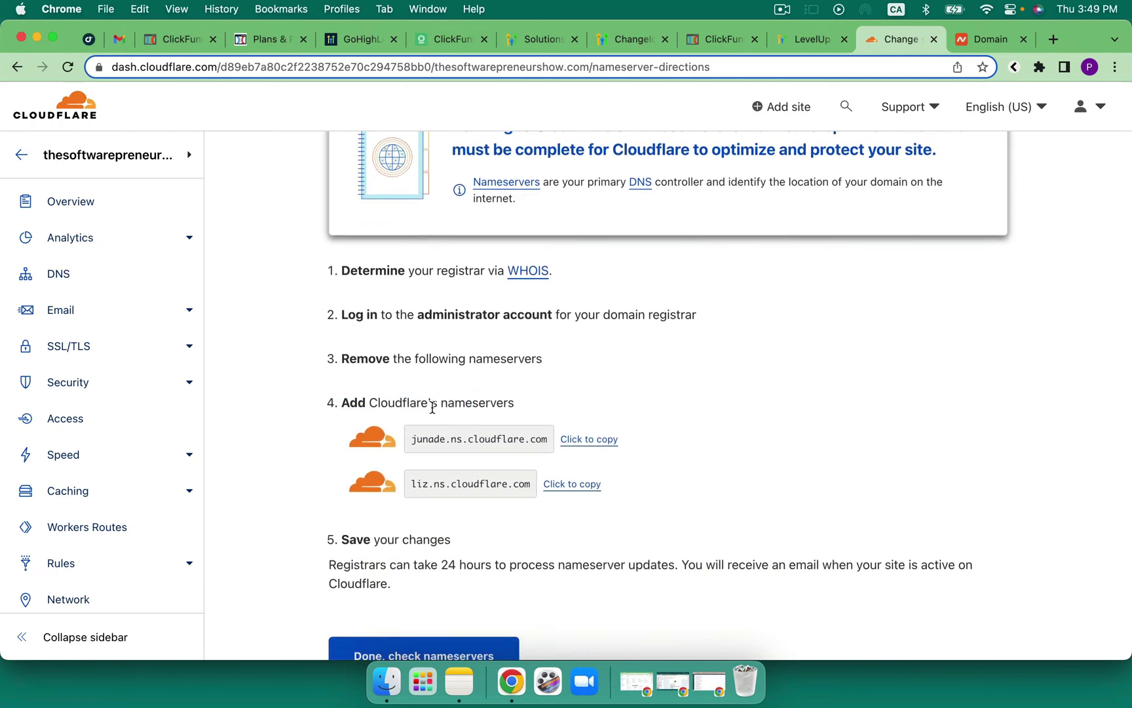
{"action": "left_click", "coordinate": [577, 445]}
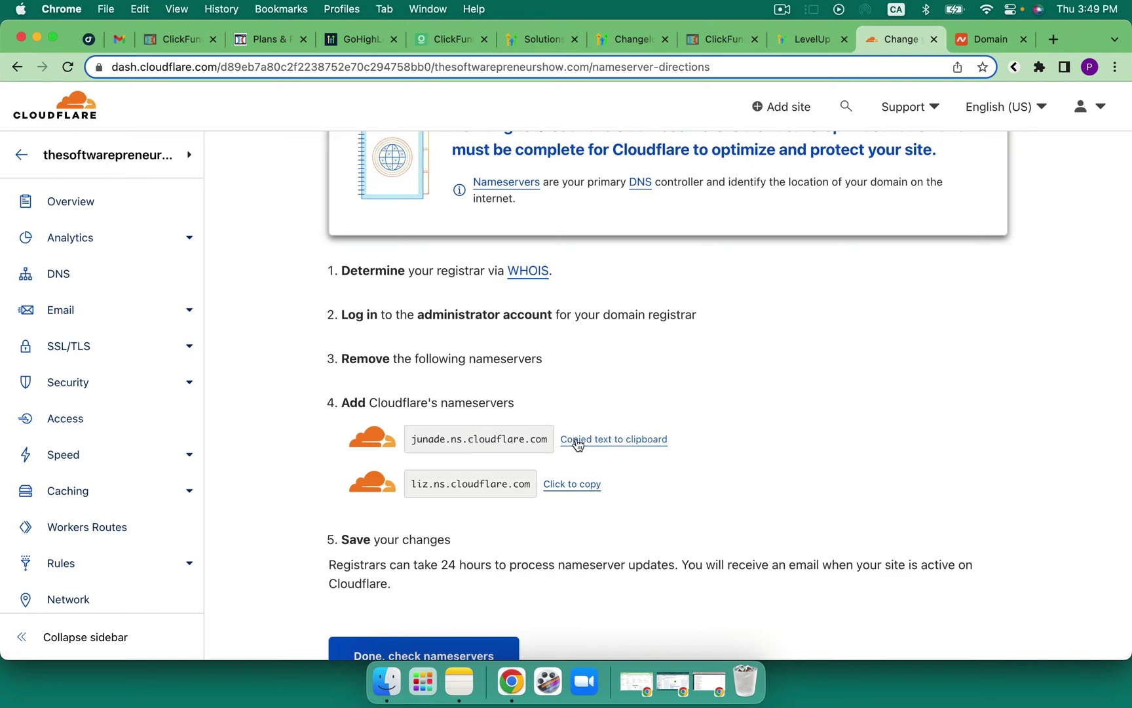
{"action": "left_click", "coordinate": [977, 40]}
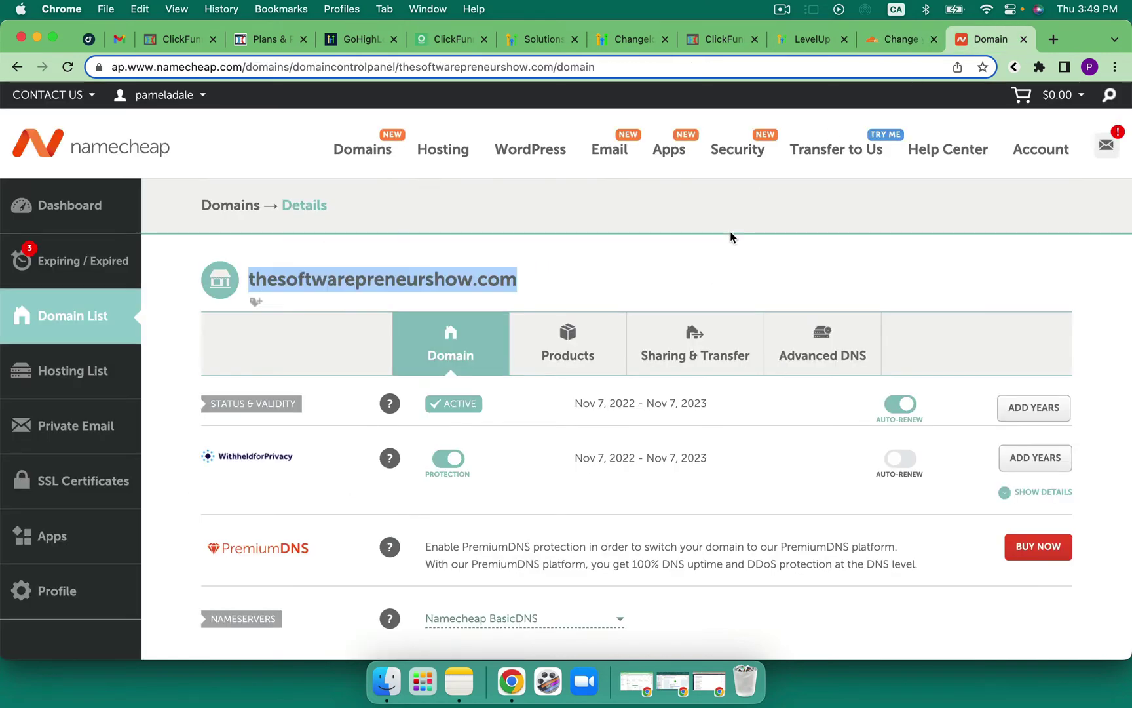
{"action": "scroll", "coordinate": [649, 424], "scroll_direction": "down", "scroll_amount": 3}
{"action": "left_click", "coordinate": [619, 465]}
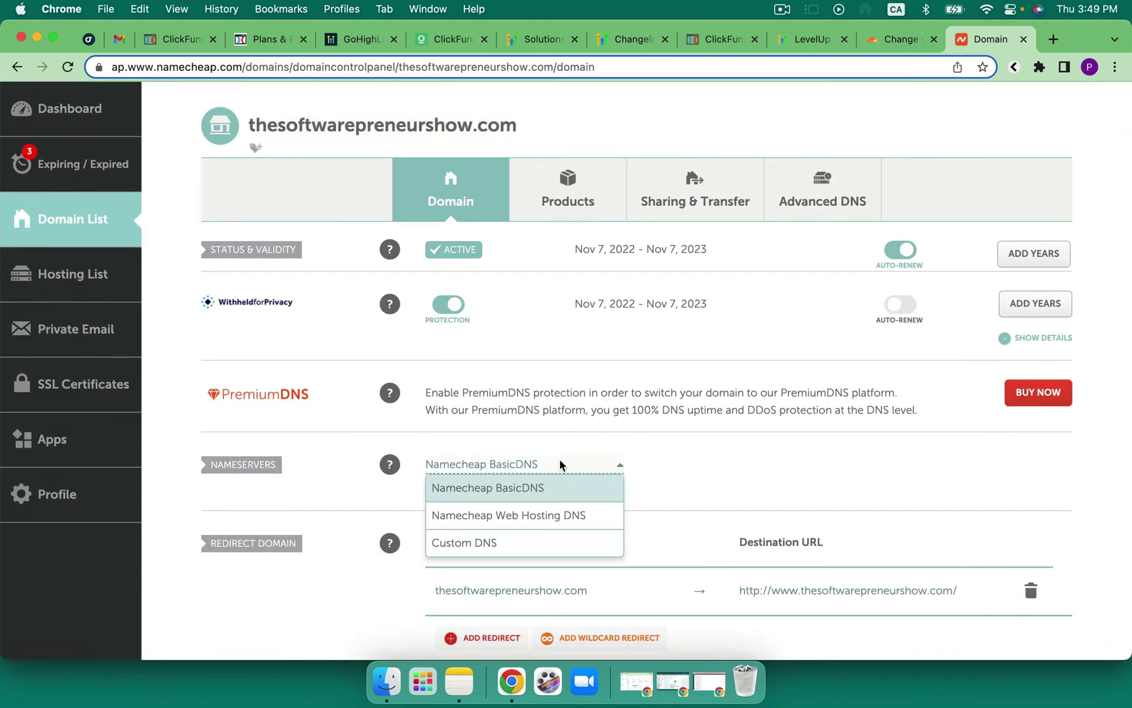
{"action": "left_click", "coordinate": [493, 542]}
{"action": "left_click", "coordinate": [492, 503]}
{"action": "key", "text": "super+v"}
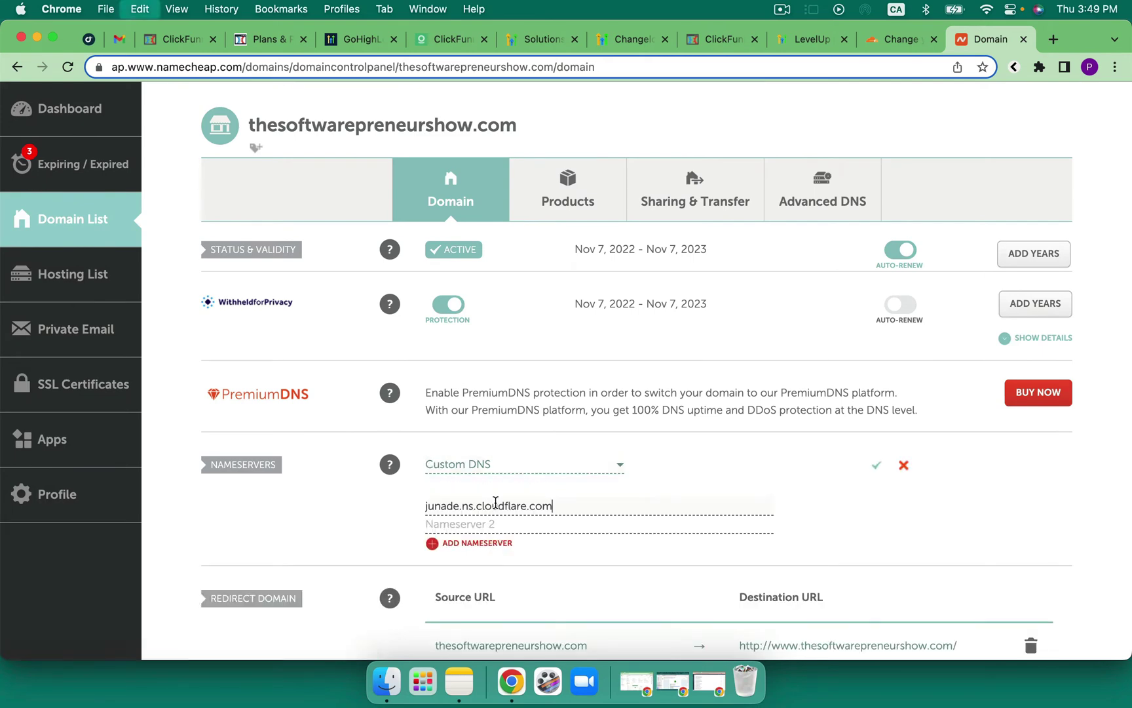
Add liz.ns.cloudflare.com as the second nameserver and save the custom DNS.
{"action": "left_click", "coordinate": [491, 526]}
{"action": "left_click", "coordinate": [899, 39]}
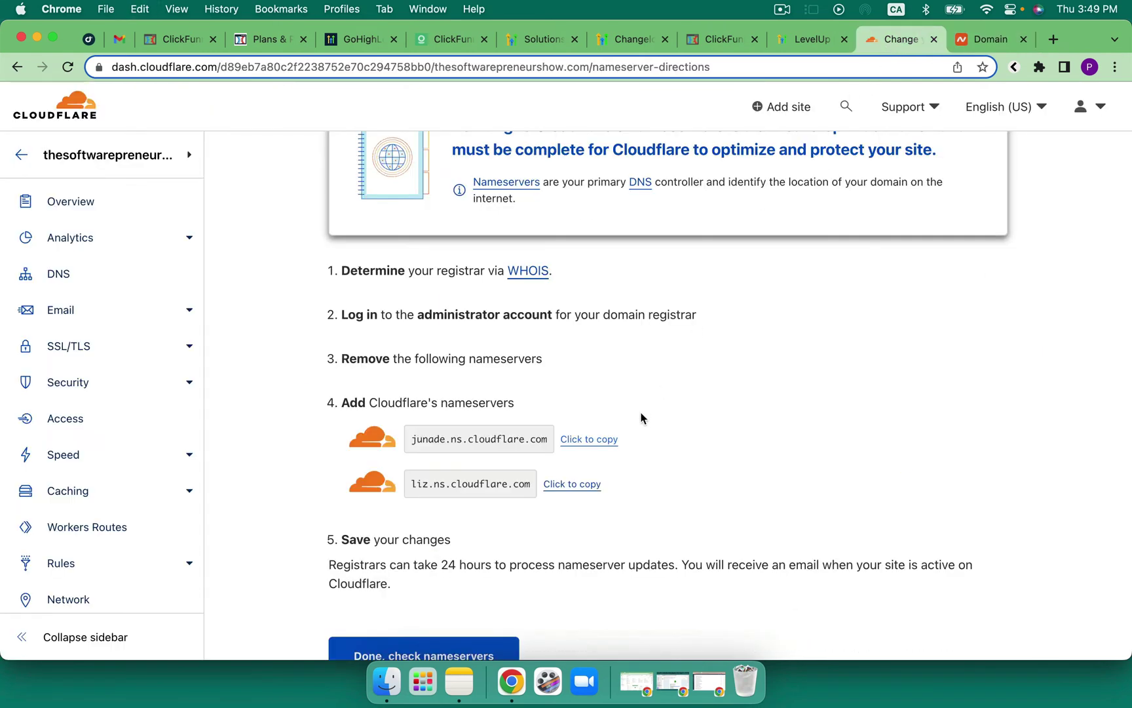
{"action": "left_click", "coordinate": [587, 484]}
{"action": "left_click", "coordinate": [986, 39]}
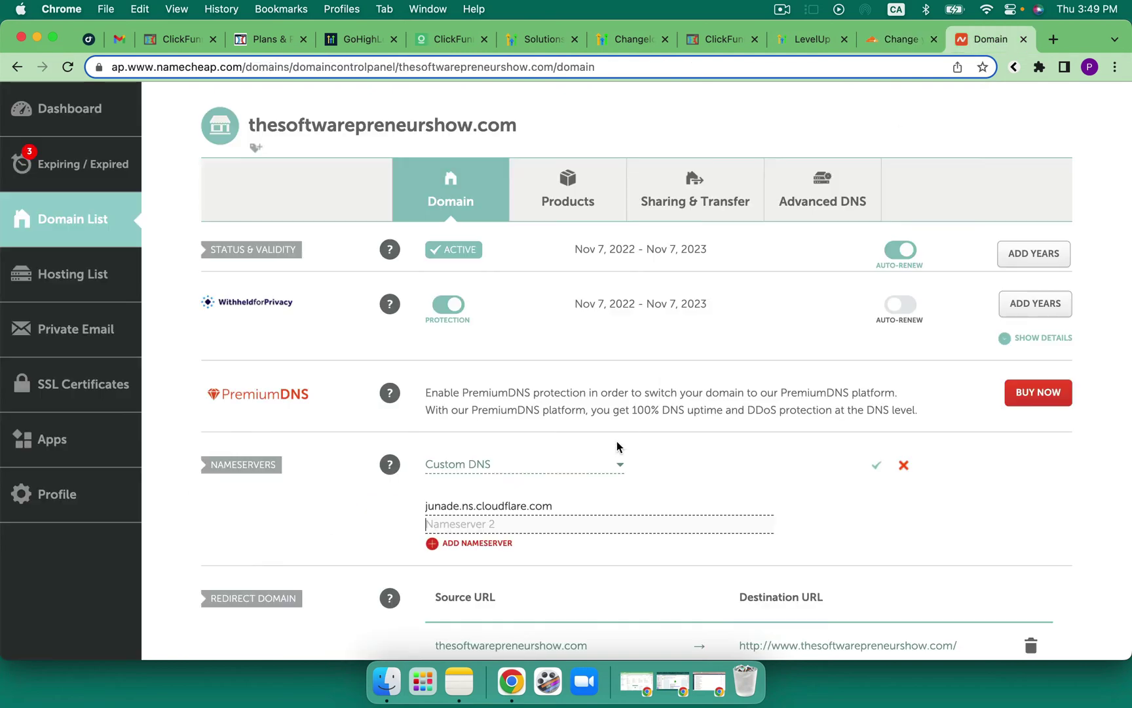
{"action": "key", "text": "super+v"}
{"action": "left_click", "coordinate": [876, 465]}
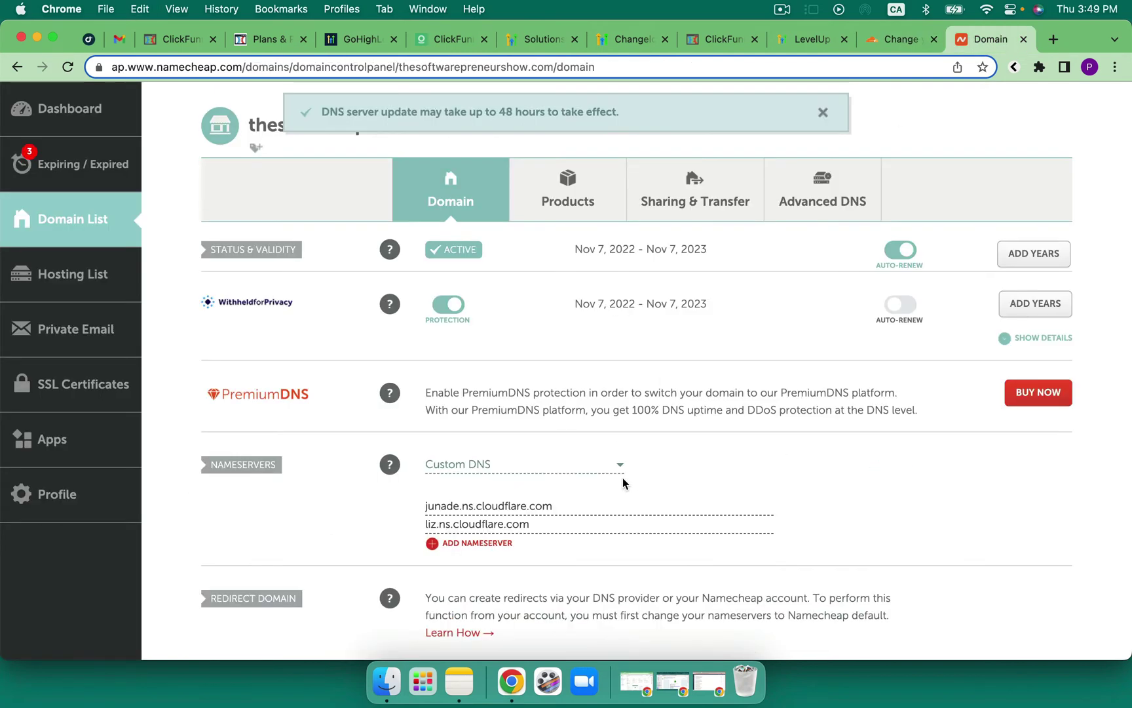
Confirm the nameserver change in Cloudflare and skip the quick start guide.
{"action": "left_click", "coordinate": [1023, 39]}
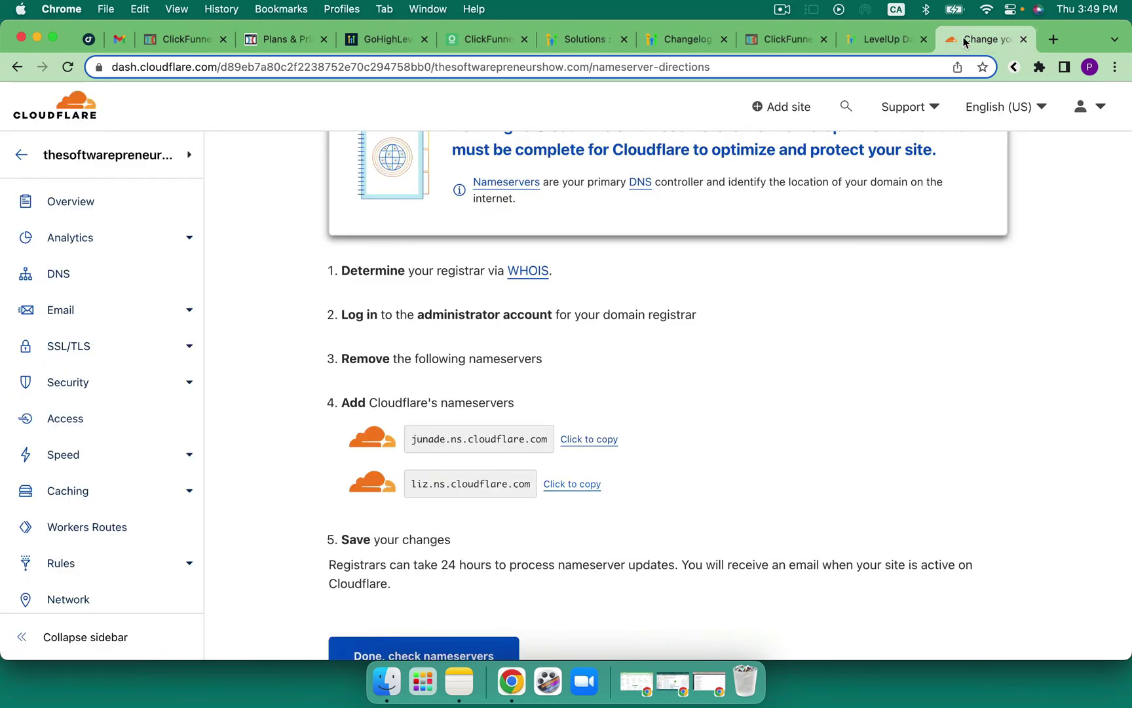
{"action": "scroll", "coordinate": [719, 364], "scroll_direction": "down", "scroll_amount": 2}
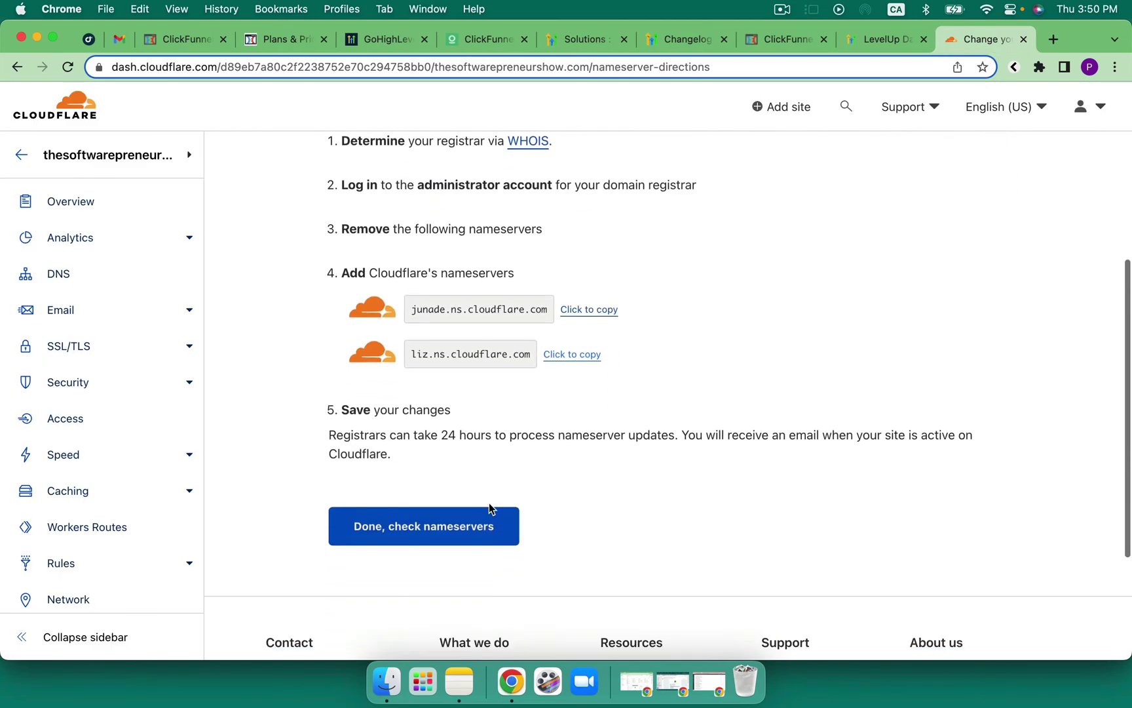
{"action": "left_click", "coordinate": [457, 525]}
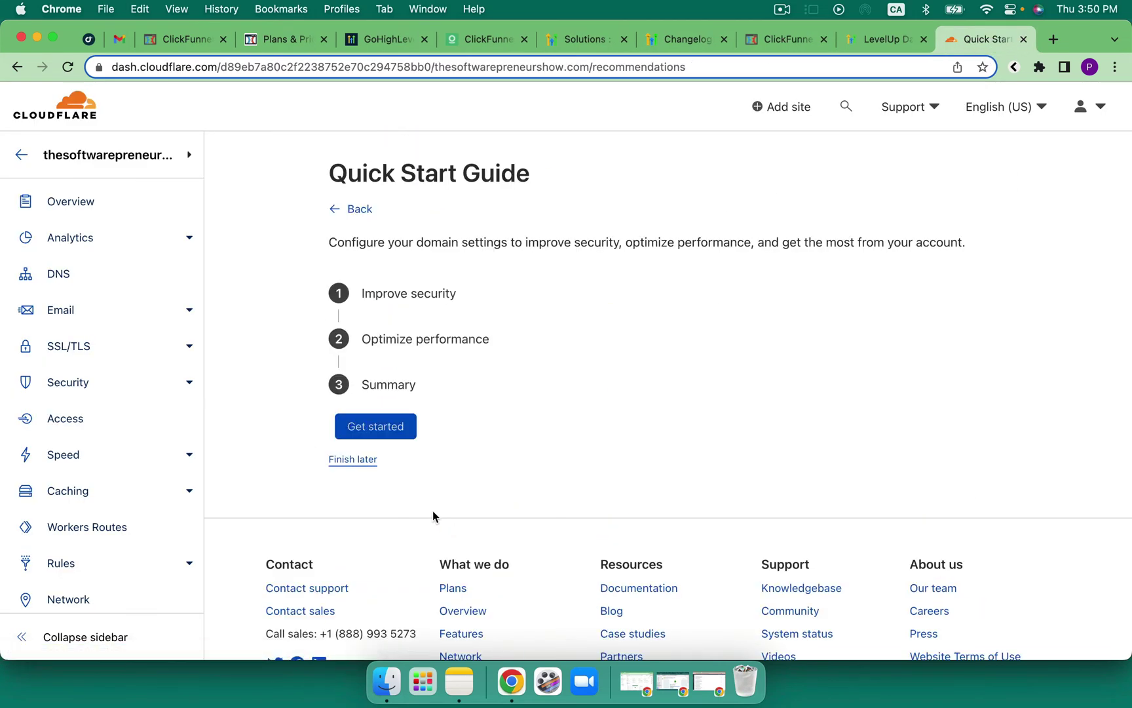
{"action": "left_click", "coordinate": [361, 460]}
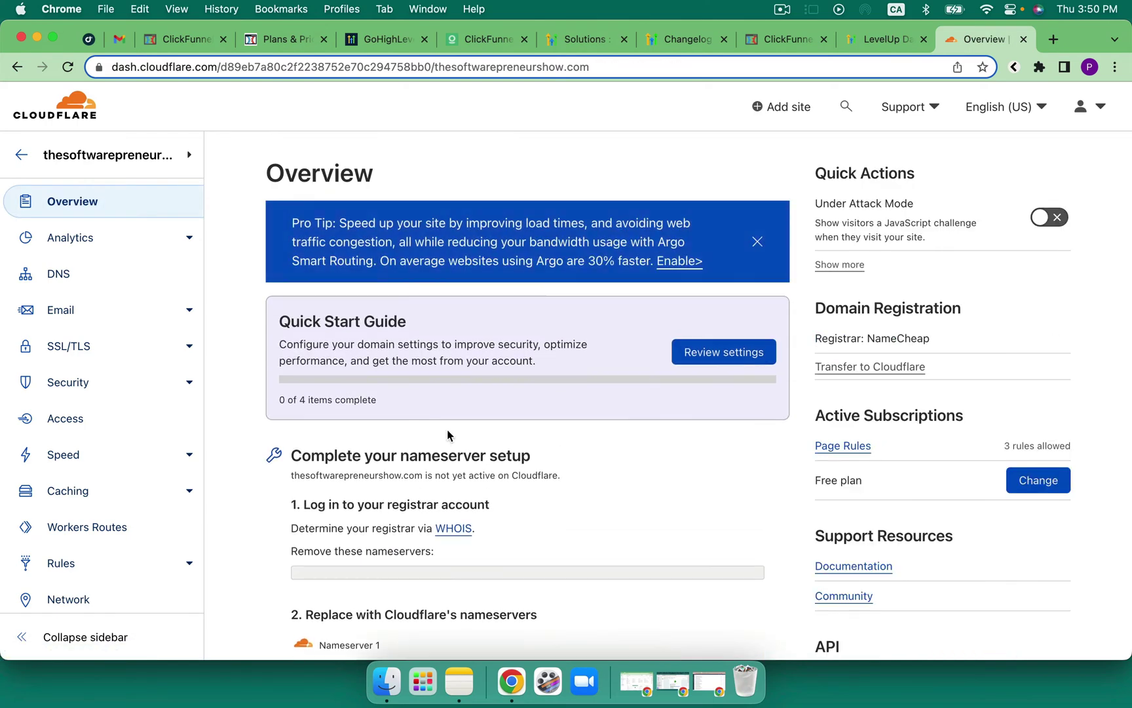
Set the SSL/TLS encryption mode to Full (strict).
{"action": "left_click", "coordinate": [75, 348]}
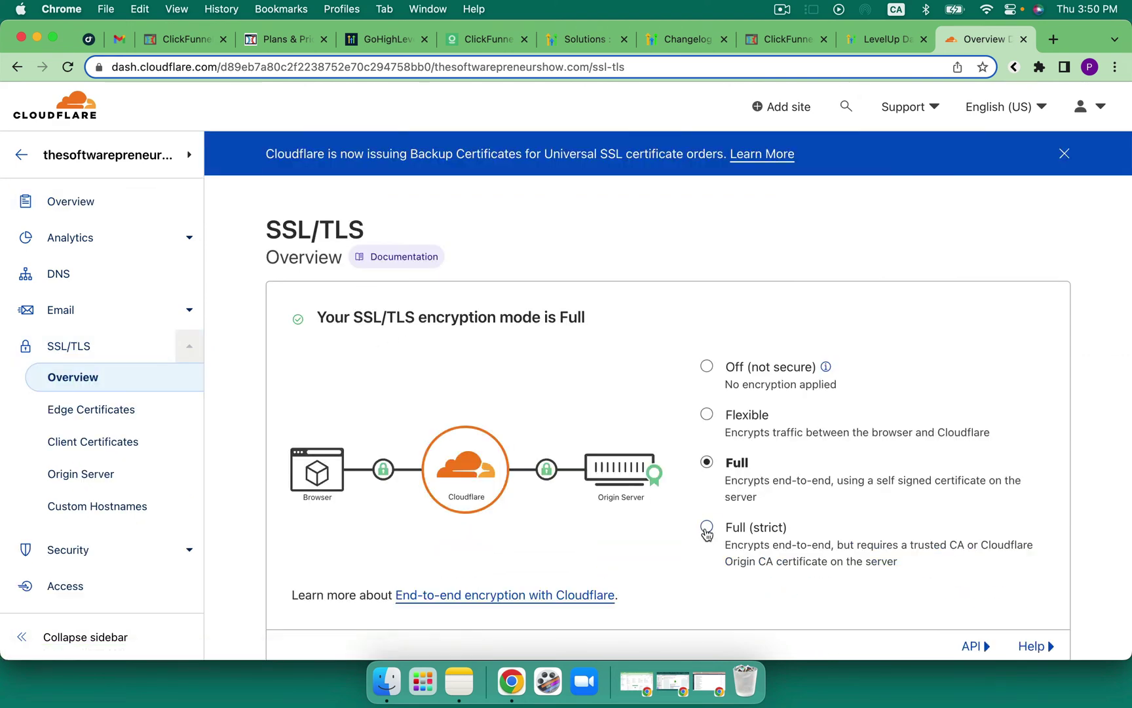
{"action": "left_click", "coordinate": [707, 528]}
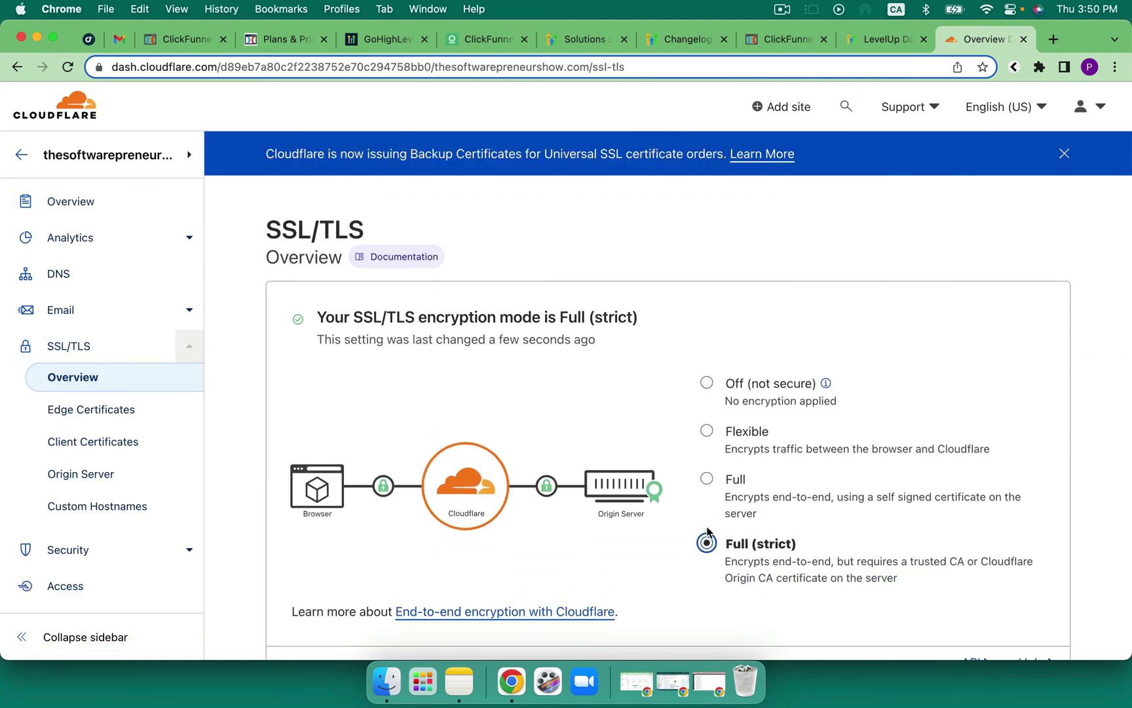
{"action": "scroll", "coordinate": [136, 483], "scroll_direction": "down", "scroll_amount": 3}
{"action": "scroll", "coordinate": [99, 458], "scroll_direction": "down", "scroll_amount": 5}
{"action": "left_click", "coordinate": [68, 488]}
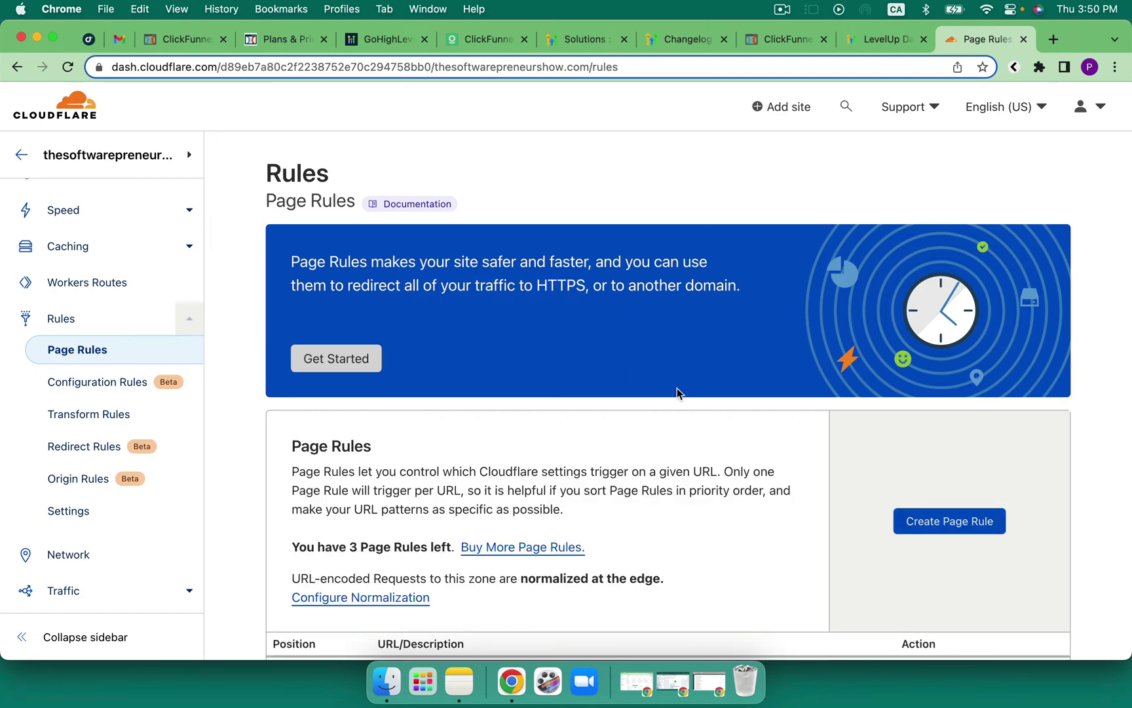
{"action": "scroll", "coordinate": [675, 392], "scroll_direction": "down", "scroll_amount": 3}
{"action": "left_click", "coordinate": [922, 411]}
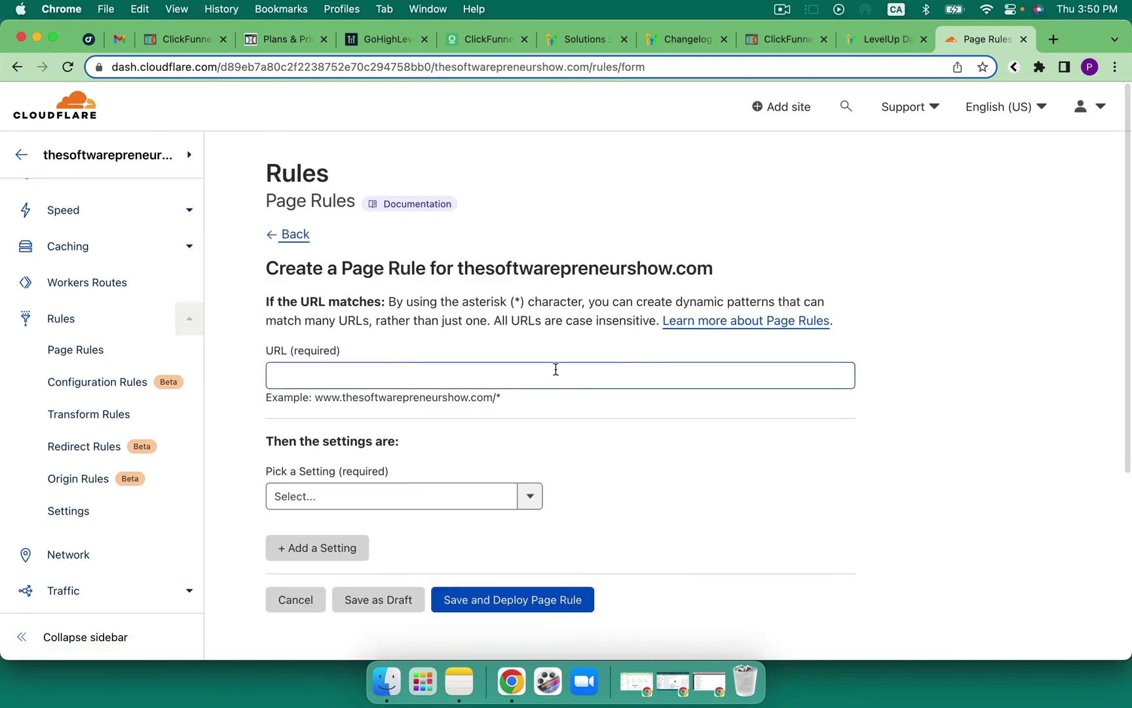
{"action": "left_click_drag", "start_coordinate": [505, 397], "coordinate": [317, 401]}
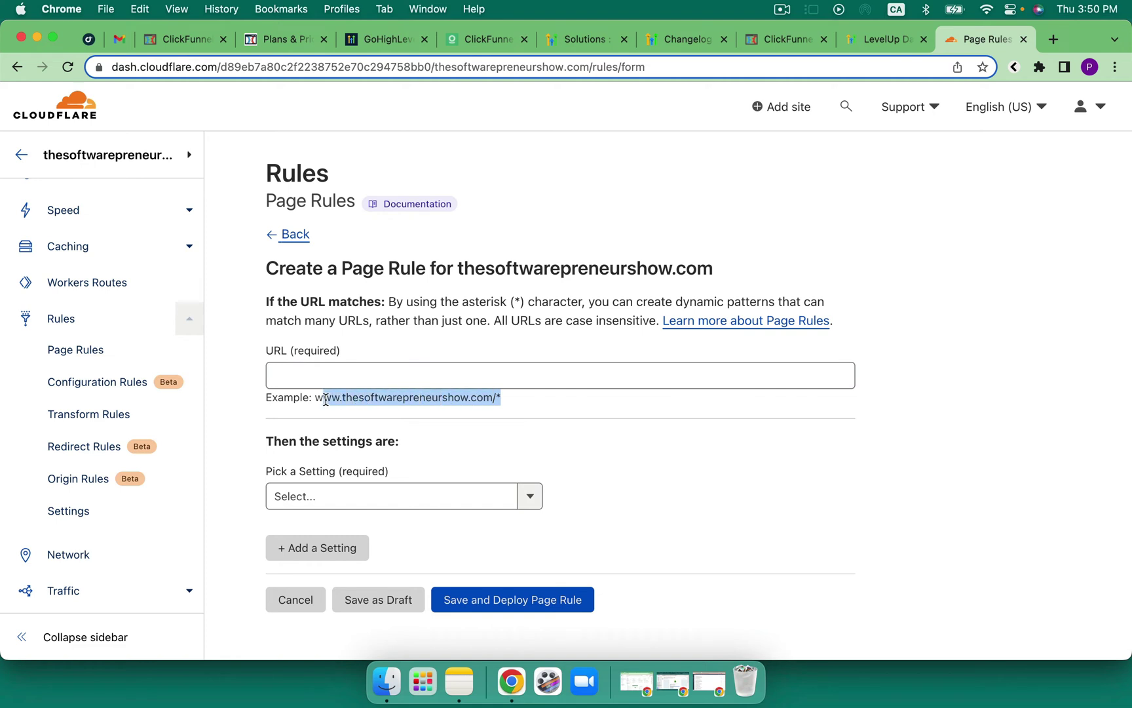
{"action": "left_click", "coordinate": [318, 372]}
{"action": "type", "text": "www.thesoftwarepreneurshow.com/*"}
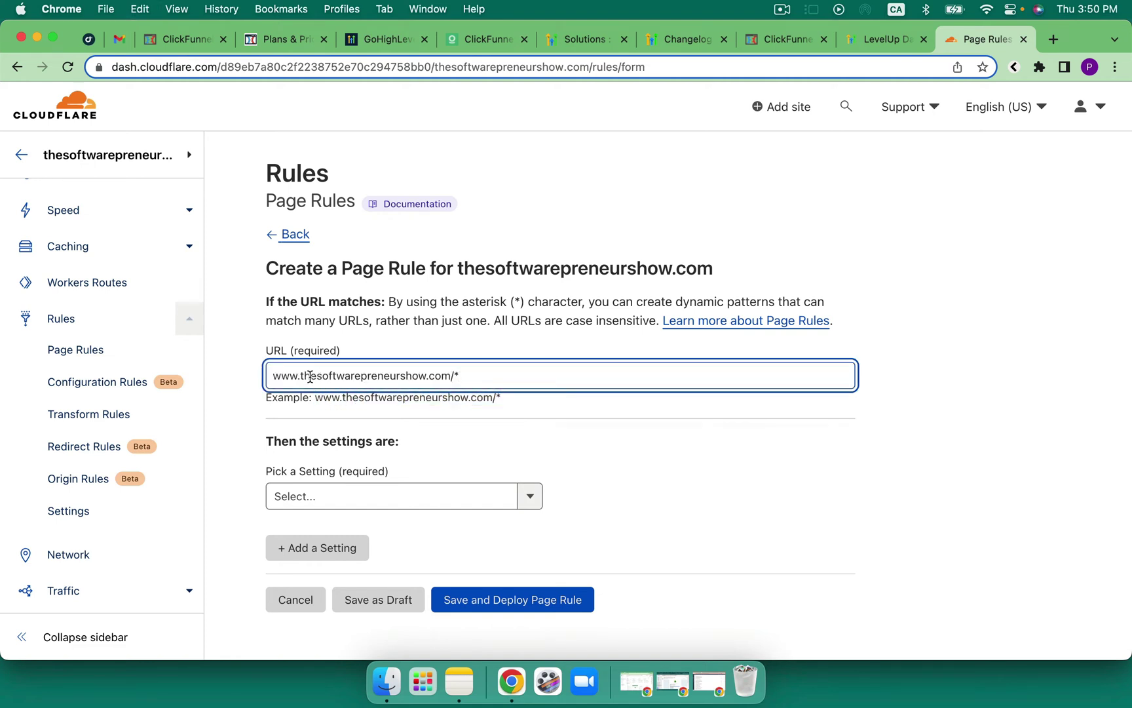
Add a Forwarding URL setting with a 301 redirect to a thesoftwarepreneurshow.com destination.
{"action": "left_click", "coordinate": [449, 497]}
{"action": "scroll", "coordinate": [420, 536], "scroll_direction": "down", "scroll_amount": 2}
{"action": "scroll", "coordinate": [420, 537], "scroll_direction": "down", "scroll_amount": 1}
{"action": "scroll", "coordinate": [420, 537], "scroll_direction": "down", "scroll_amount": 3}
{"action": "scroll", "coordinate": [420, 537], "scroll_direction": "down", "scroll_amount": 2}
{"action": "scroll", "coordinate": [420, 537], "scroll_direction": "down", "scroll_amount": 1}
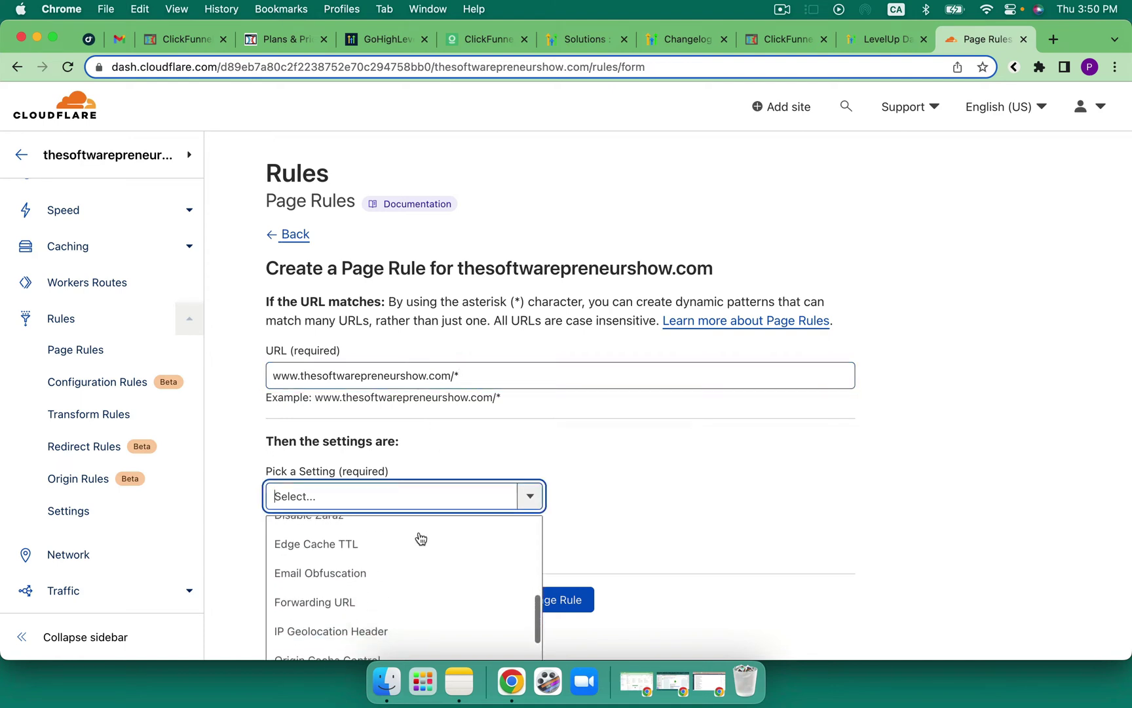
{"action": "left_click", "coordinate": [367, 602]}
{"action": "left_click", "coordinate": [622, 496]}
{"action": "left_click", "coordinate": [641, 530]}
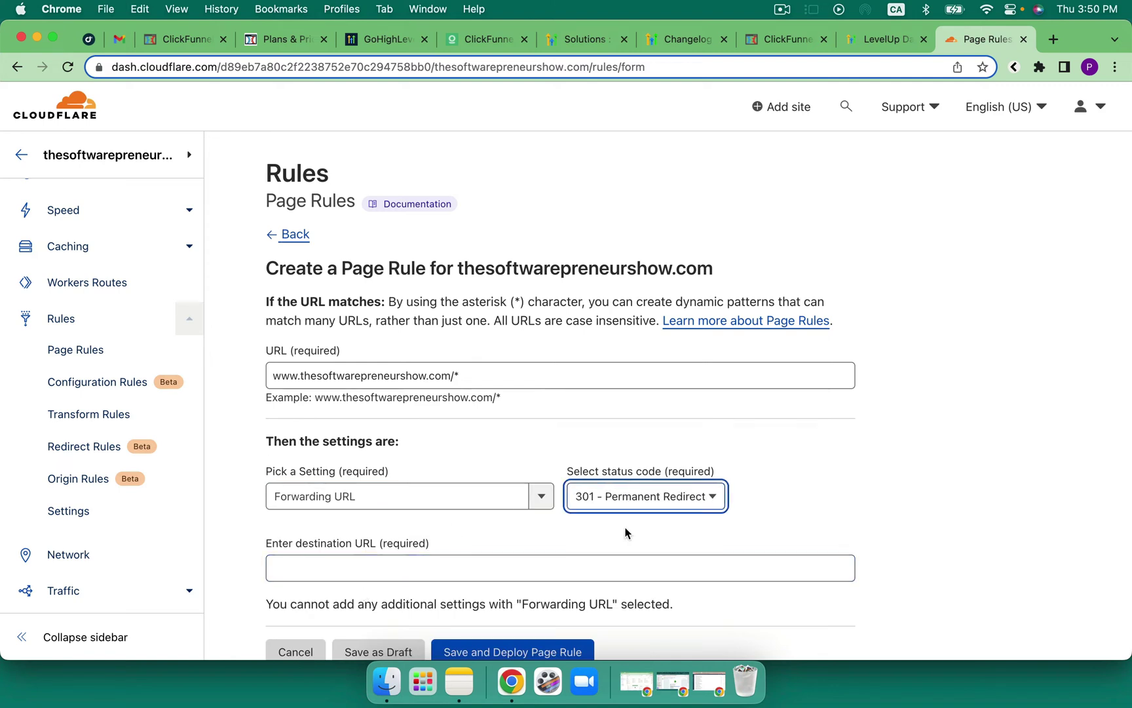
{"action": "left_click", "coordinate": [629, 568]}
{"action": "type", "text": "https://"}
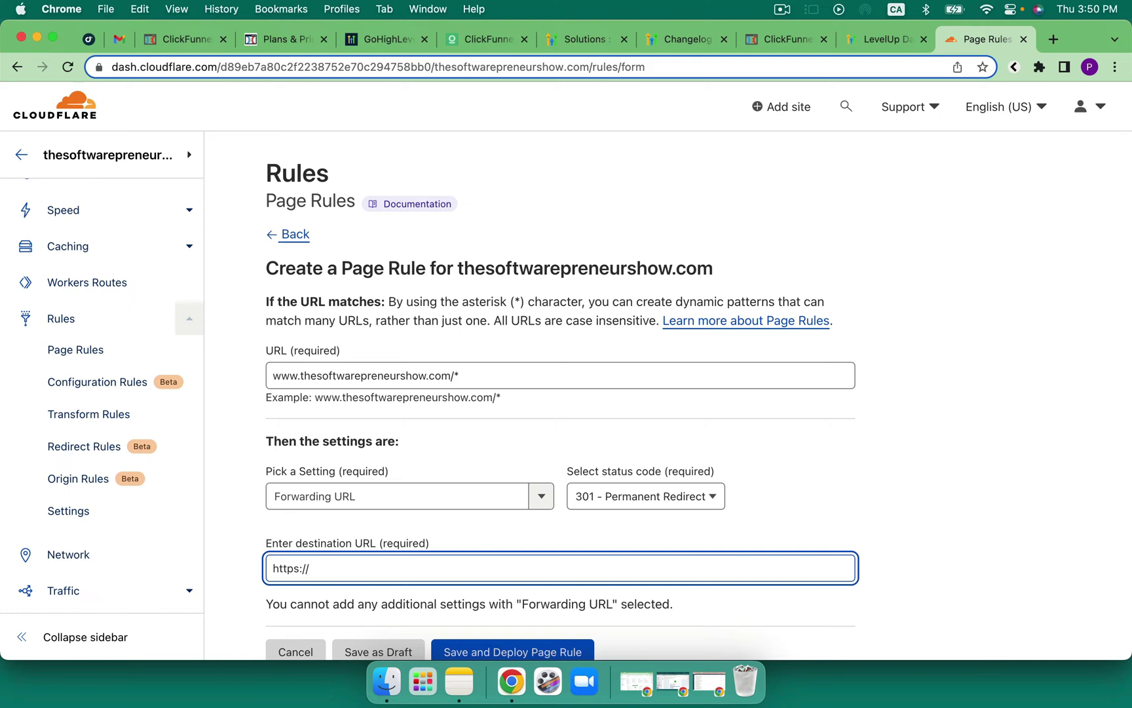
{"action": "type", "text": "www.thesoftwarepreneurshow.com/*"}
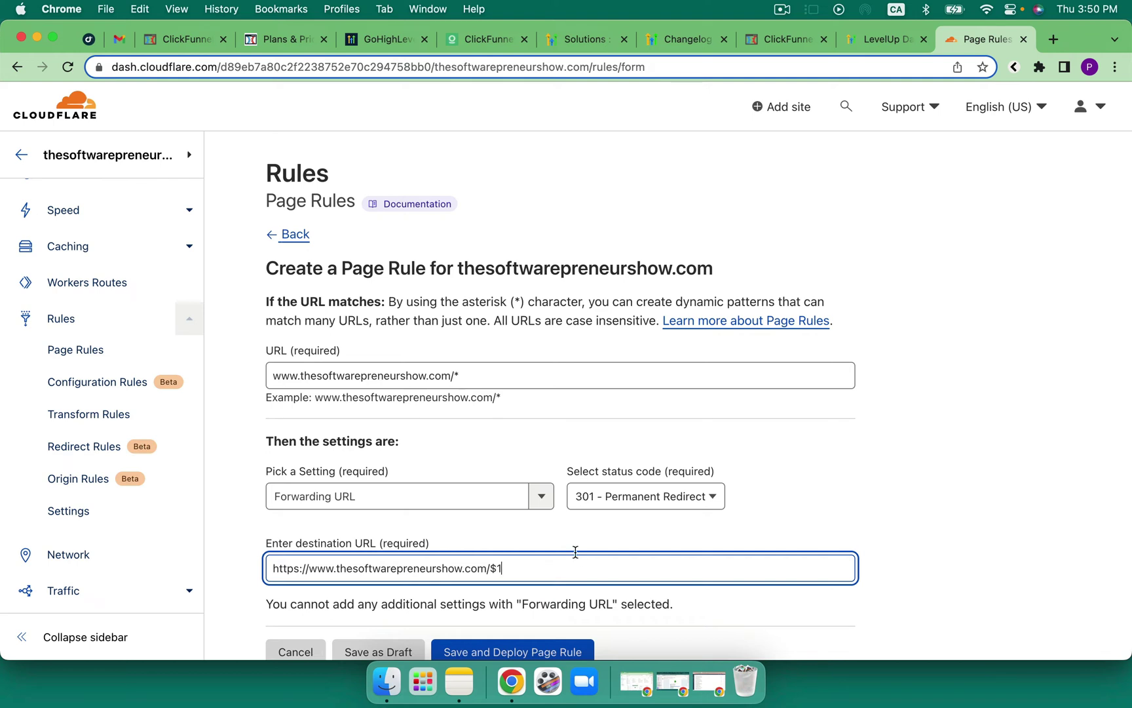
{"action": "scroll", "coordinate": [576, 556], "scroll_direction": "down", "scroll_amount": 3}
{"action": "scroll", "coordinate": [576, 551], "scroll_direction": "down", "scroll_amount": 1}
{"action": "scroll", "coordinate": [478, 196], "scroll_direction": "up", "scroll_amount": 1}
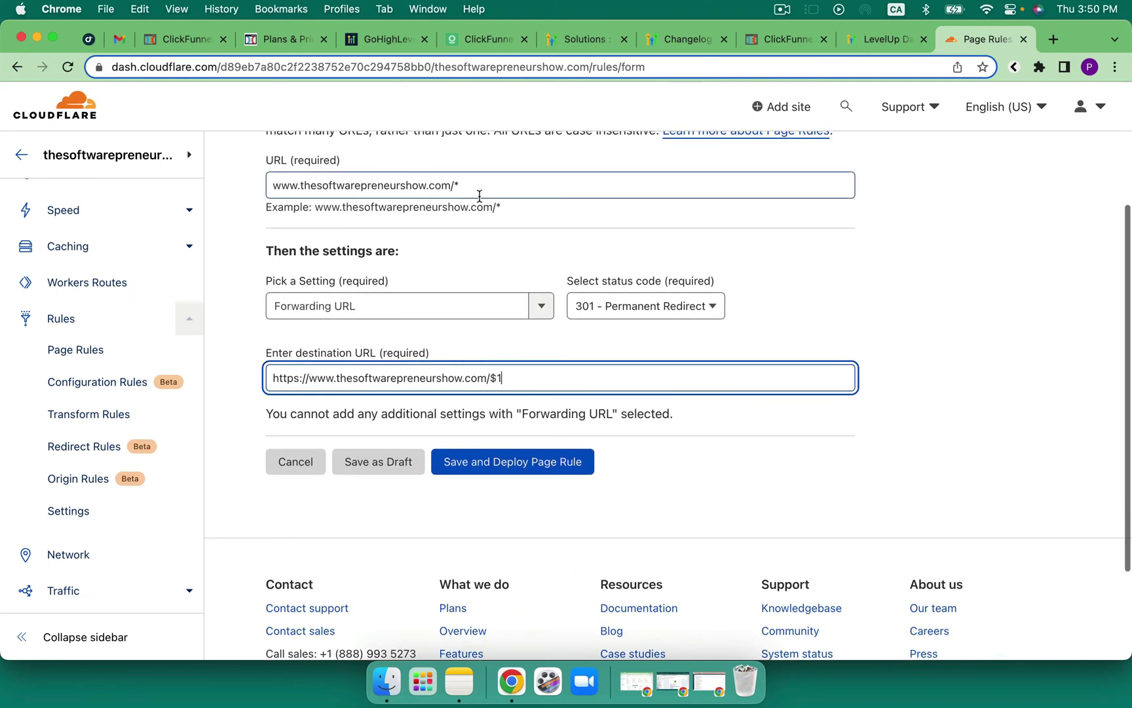
{"action": "left_click_drag", "start_coordinate": [455, 186], "coordinate": [477, 186]}
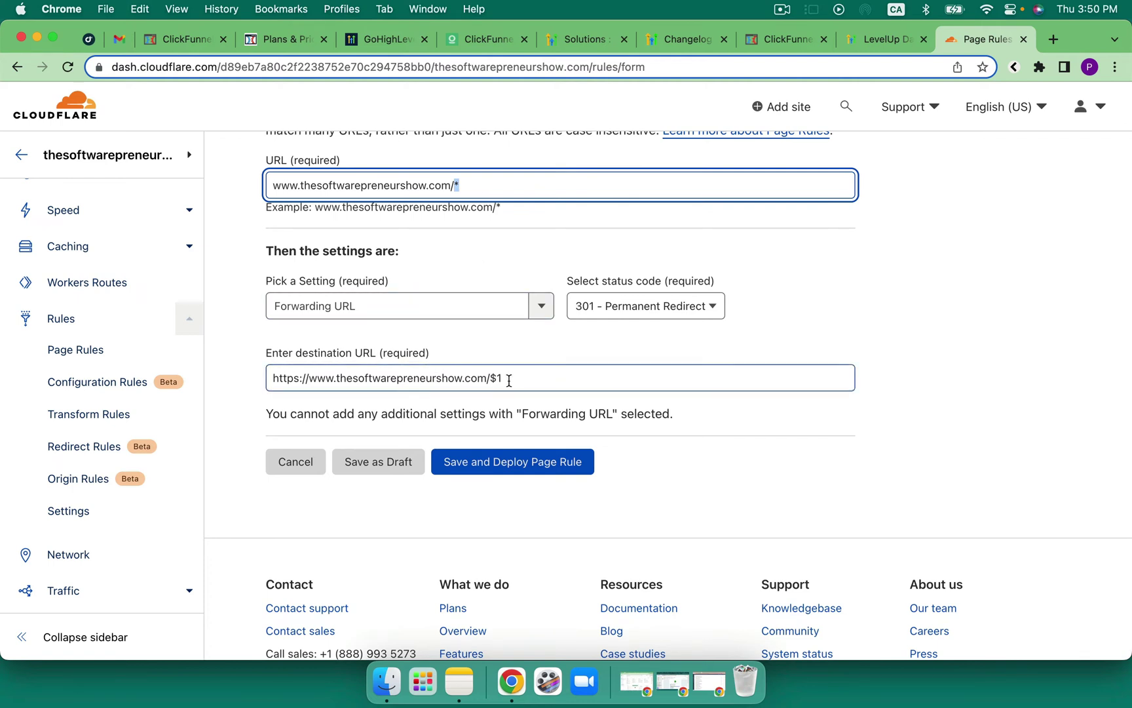
{"action": "left_click", "coordinate": [514, 461]}
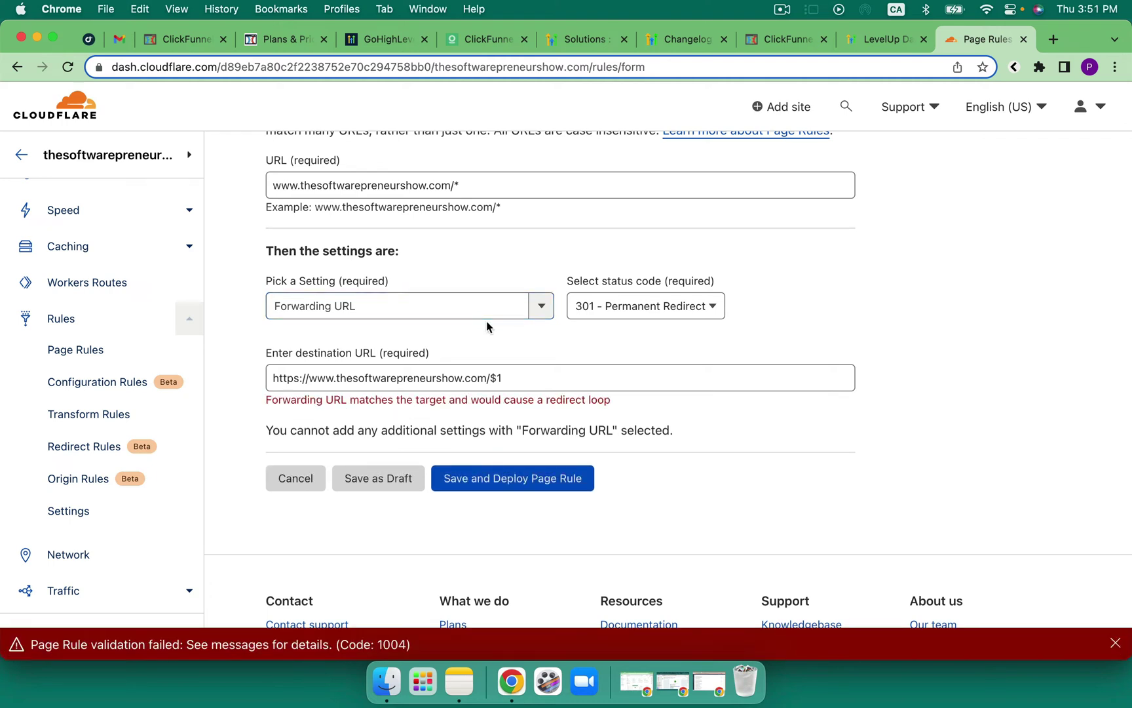
{"action": "left_click", "coordinate": [337, 378]}
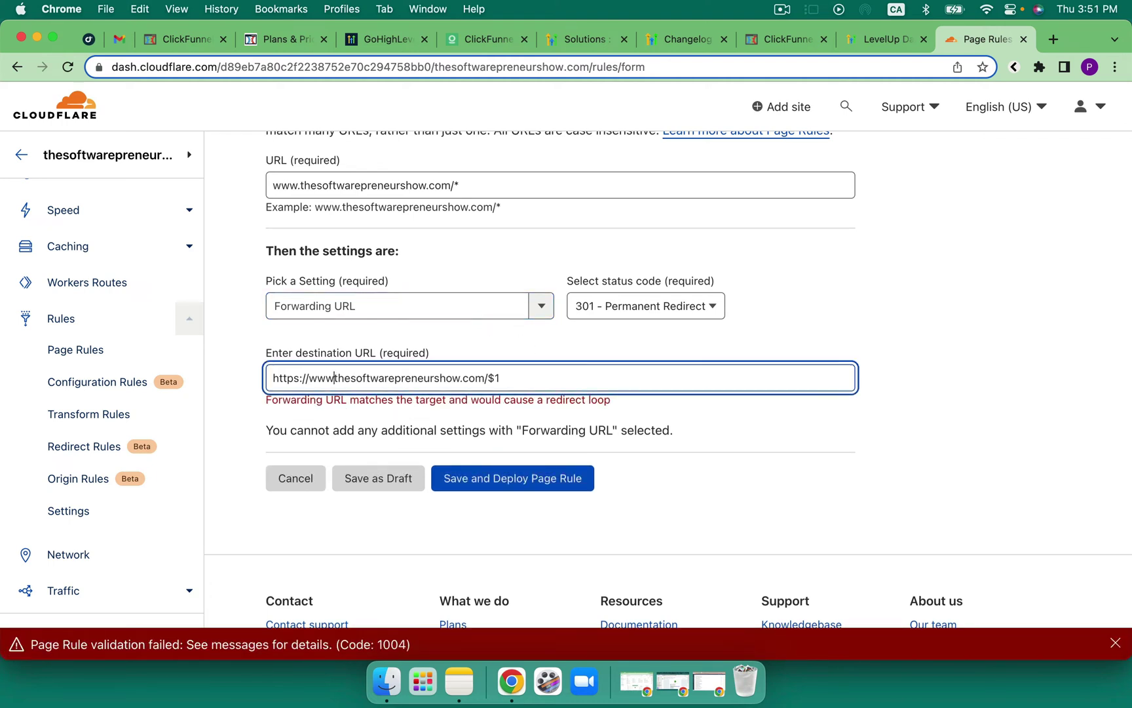
{"action": "key", "text": "BackSpace"}
{"action": "key", "text": "BackSpace"}
{"action": "key", "text": "BackSpace"}
{"action": "left_click", "coordinate": [485, 463]}
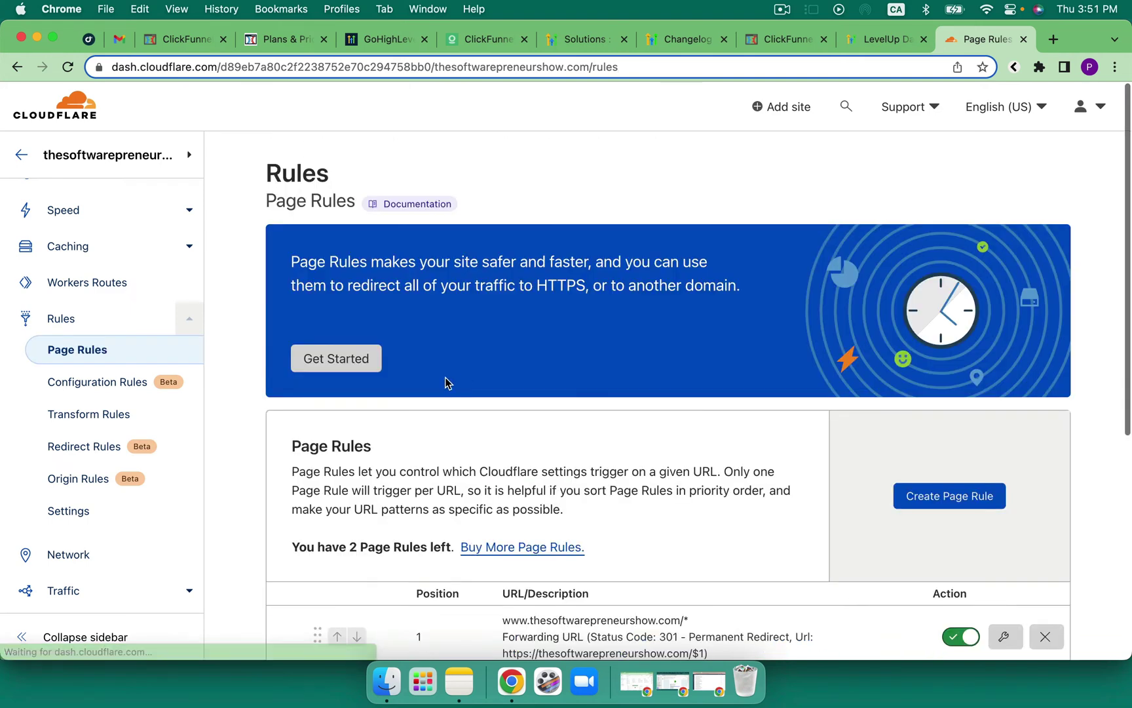
Open Cloudflare's DNS page and scroll to the A and www CNAME records.
{"action": "scroll", "coordinate": [131, 306], "scroll_direction": "up", "scroll_amount": 4}
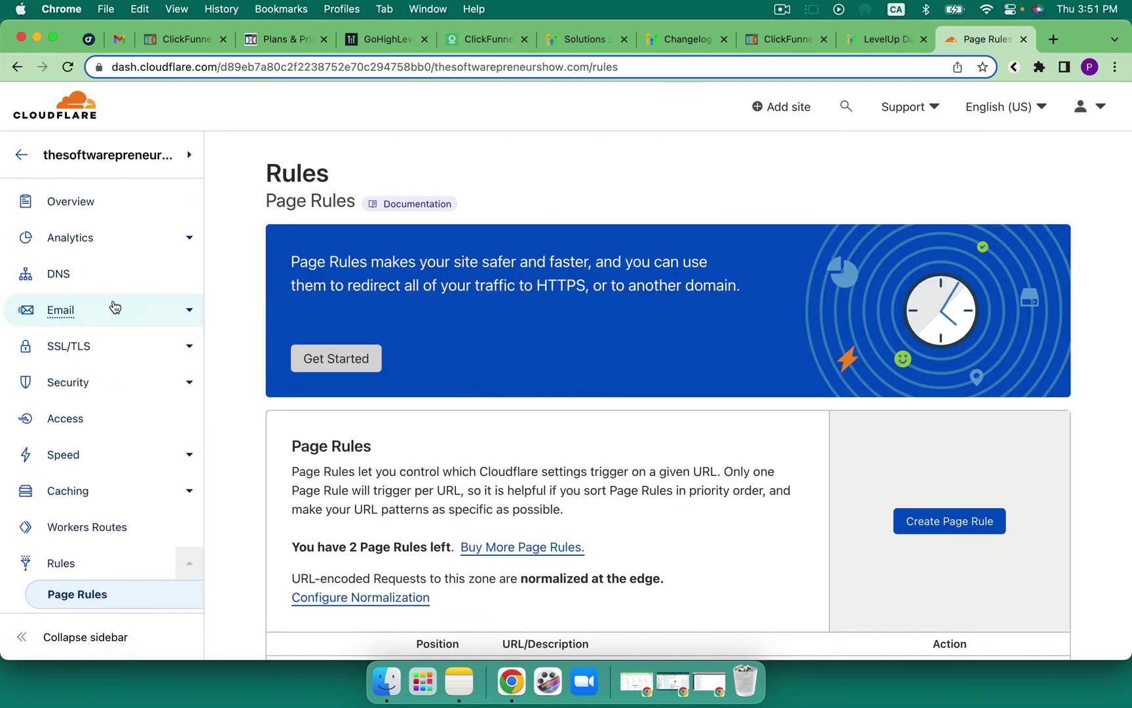
{"action": "left_click", "coordinate": [62, 275]}
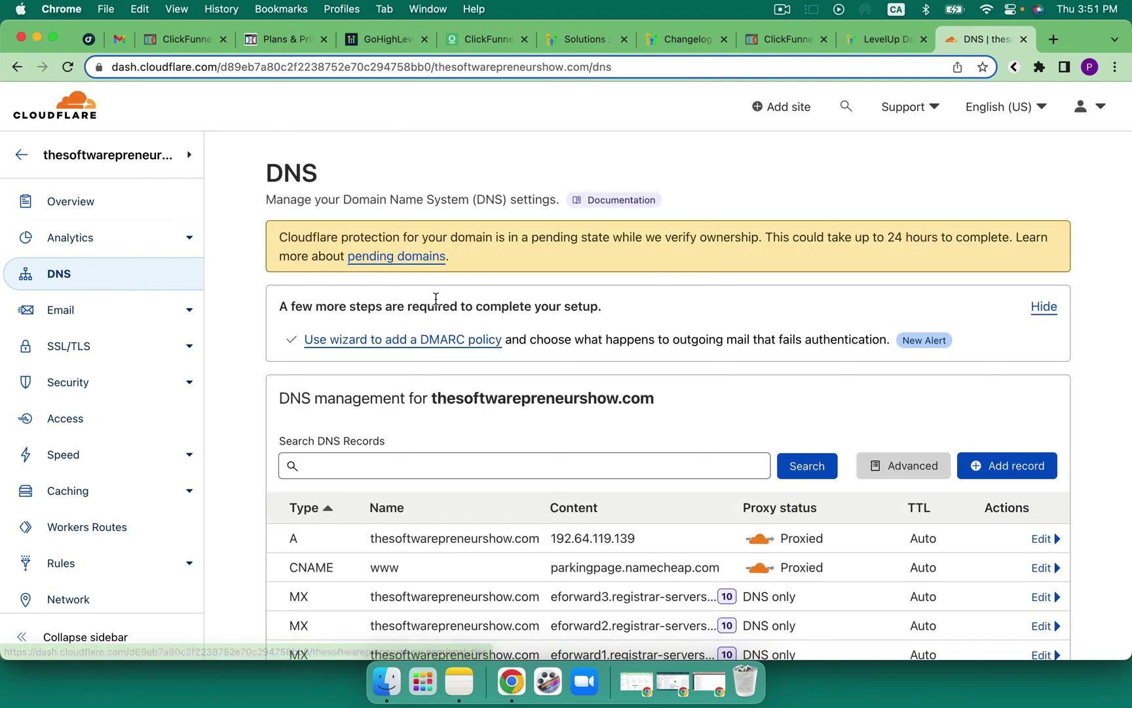
{"action": "scroll", "coordinate": [433, 298], "scroll_direction": "down", "scroll_amount": 1}
{"action": "scroll", "coordinate": [508, 318], "scroll_direction": "down", "scroll_amount": 4}
{"action": "scroll", "coordinate": [513, 323], "scroll_direction": "down", "scroll_amount": 1}
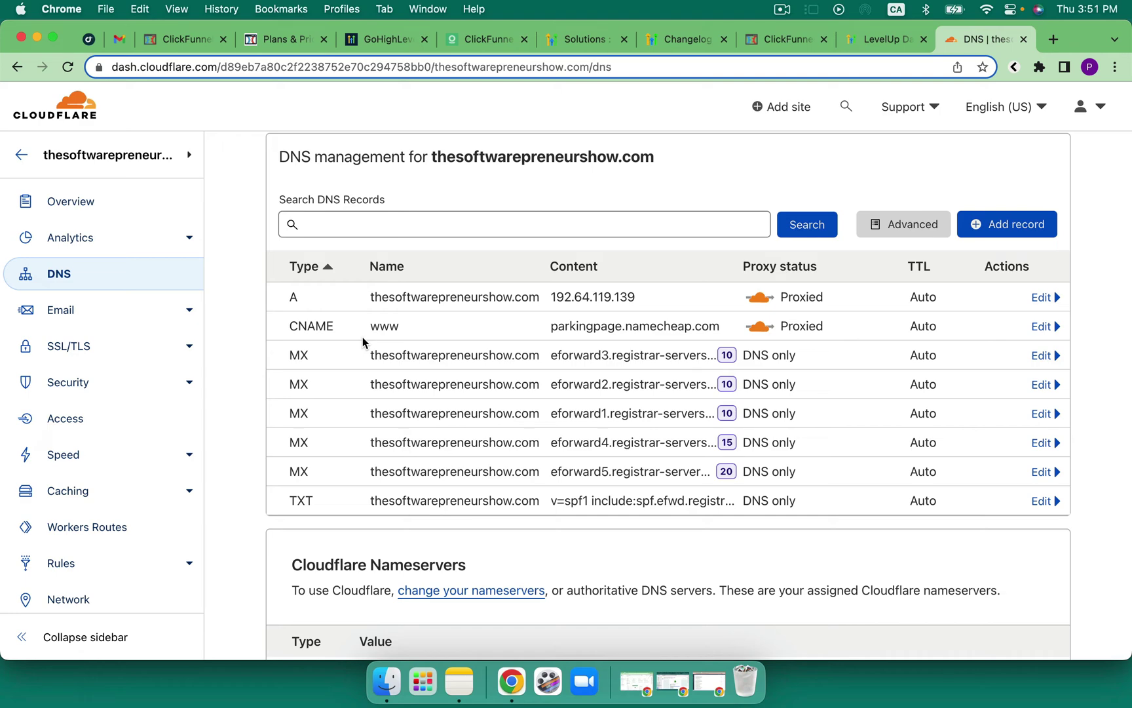
Open the Add New Domain form under ClientTracks Settings > Domains.
{"action": "left_click", "coordinate": [88, 40]}
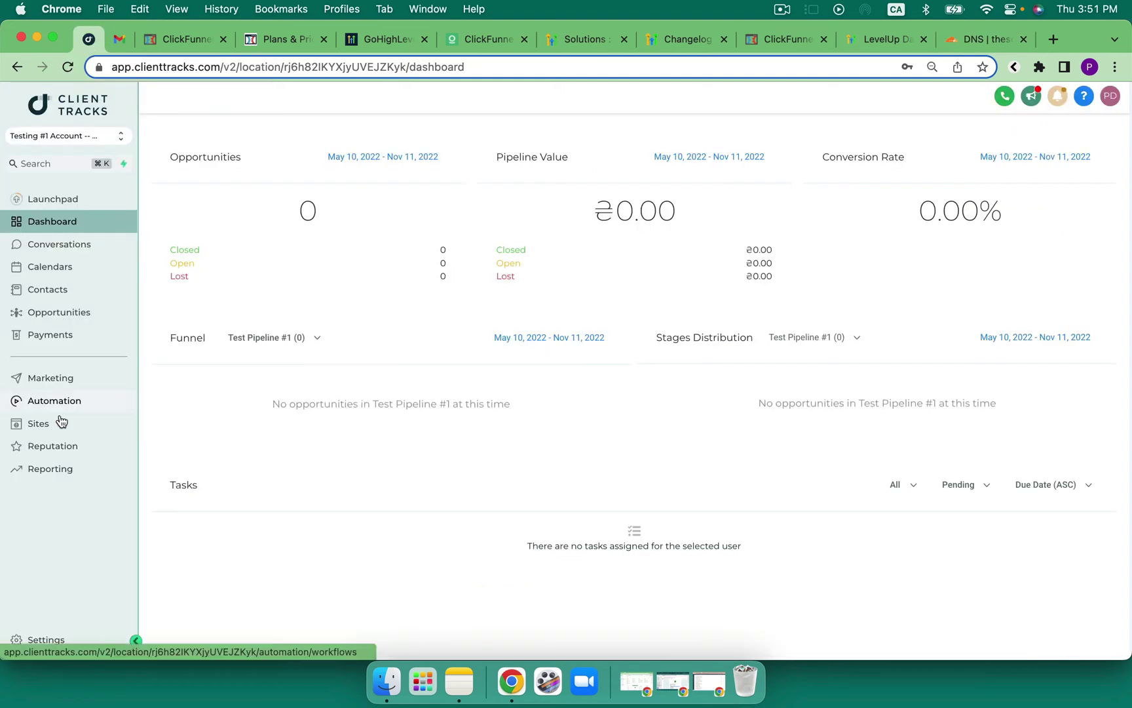
{"action": "left_click", "coordinate": [44, 642]}
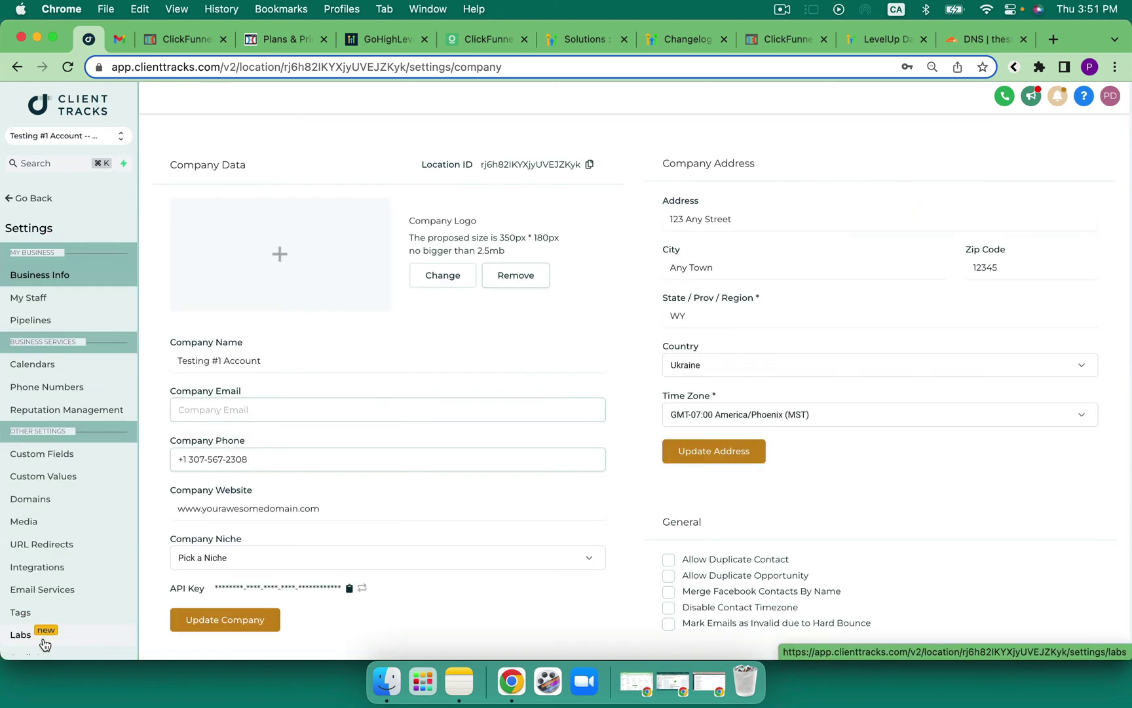
{"action": "left_click", "coordinate": [34, 501]}
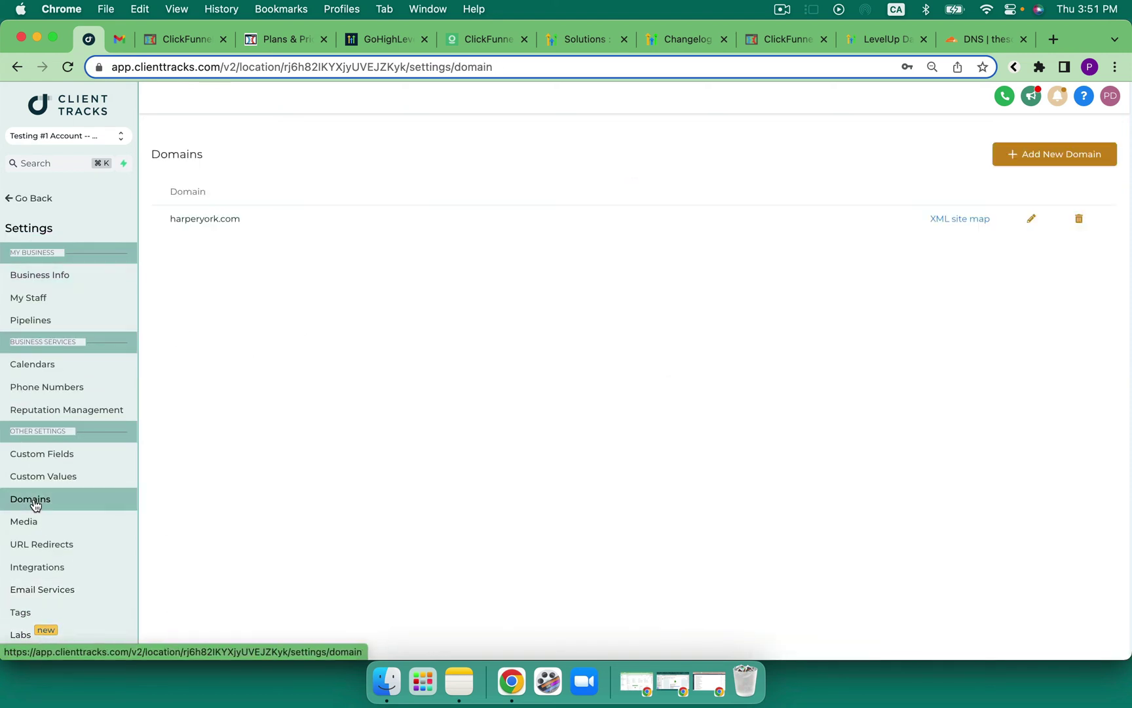
{"action": "left_click", "coordinate": [1032, 163]}
{"action": "left_click", "coordinate": [618, 180]}
{"action": "type", "text": "www.thesoftwarepreneurshow.com/*"}
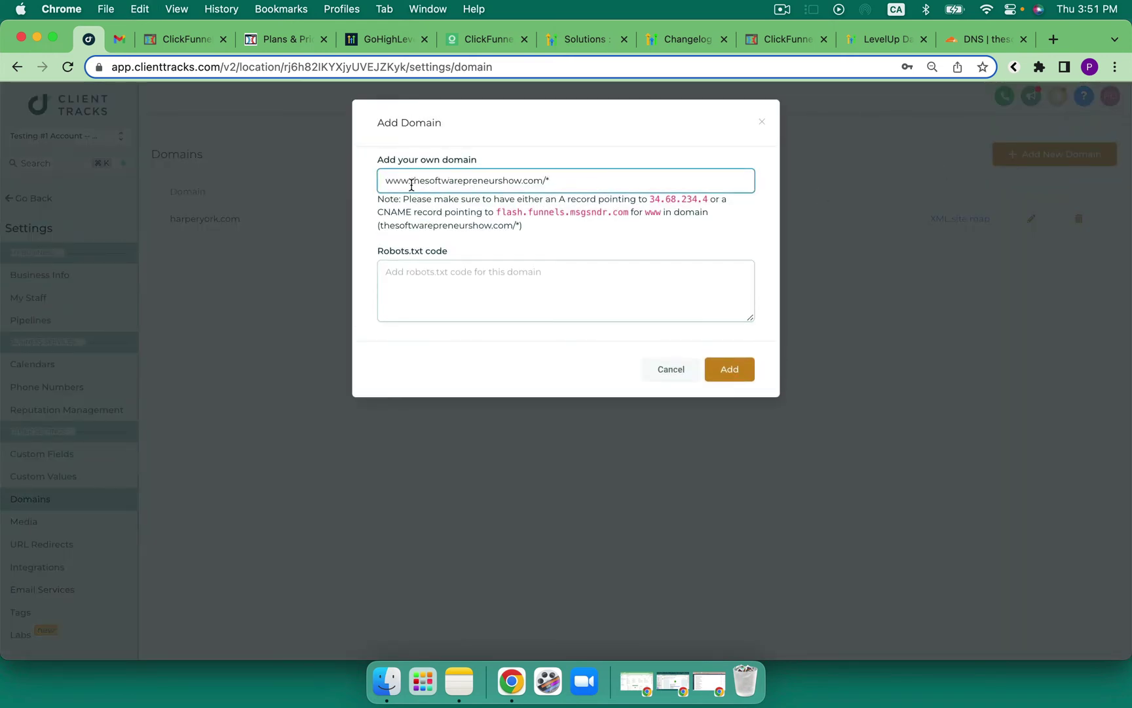
{"action": "left_click_drag", "start_coordinate": [408, 182], "coordinate": [361, 186]}
{"action": "key", "text": "BackSpace"}
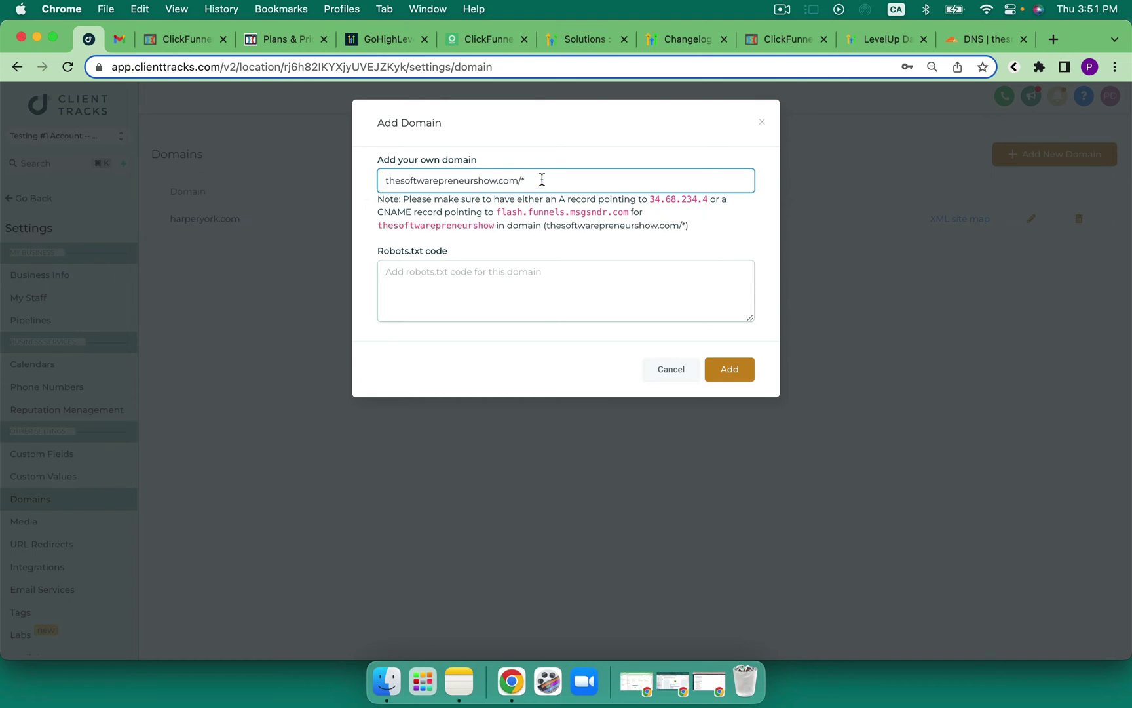
{"action": "left_click", "coordinate": [542, 179]}
{"action": "key", "text": "BackSpace"}
{"action": "left_click_drag", "start_coordinate": [709, 200], "coordinate": [651, 197]}
{"action": "key", "text": "super+c"}
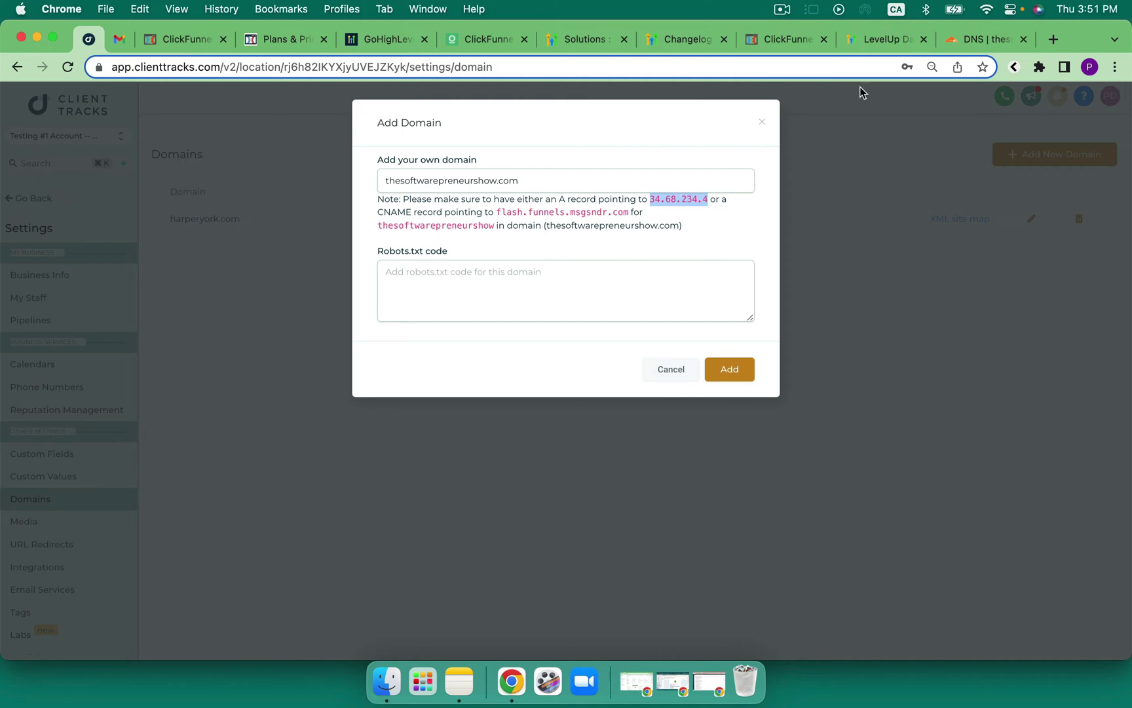
Change the root A record from 192.64.119.139 to 34.68.234.4, make it DNS only, and save.
{"action": "left_click", "coordinate": [974, 38]}
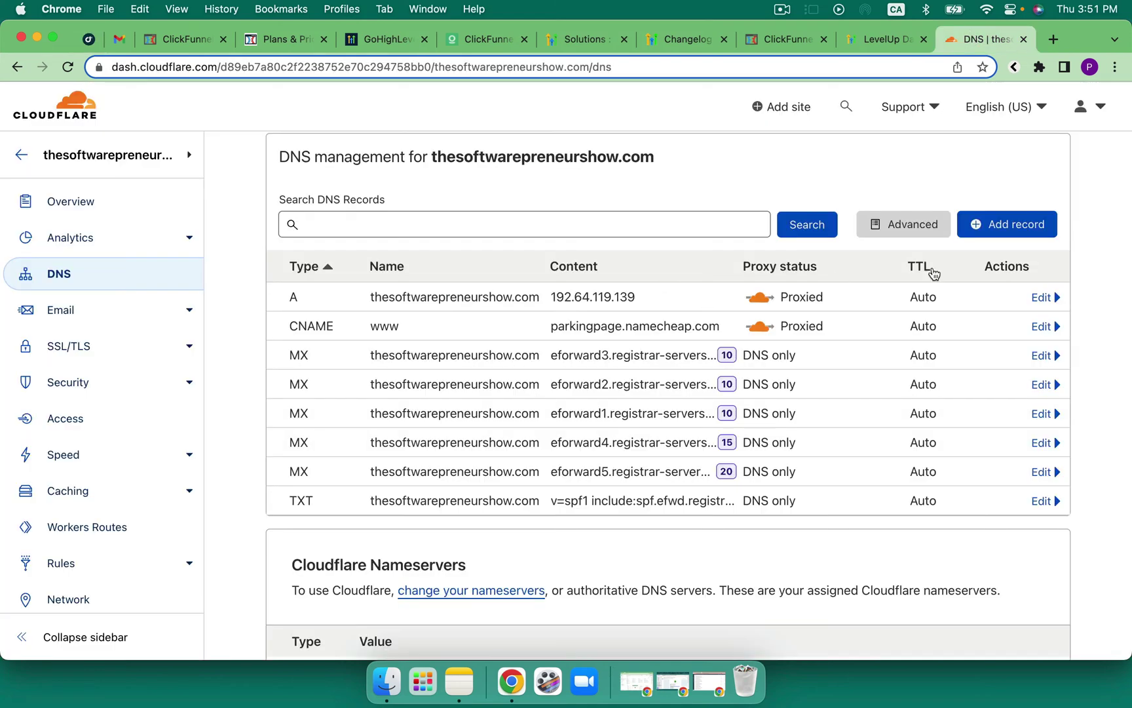
{"action": "left_click", "coordinate": [1041, 297]}
{"action": "left_click", "coordinate": [652, 348]}
{"action": "triple_click", "coordinate": [652, 349]}
{"action": "key", "text": "super+v"}
{"action": "left_click_drag", "start_coordinate": [647, 299], "coordinate": [541, 297]}
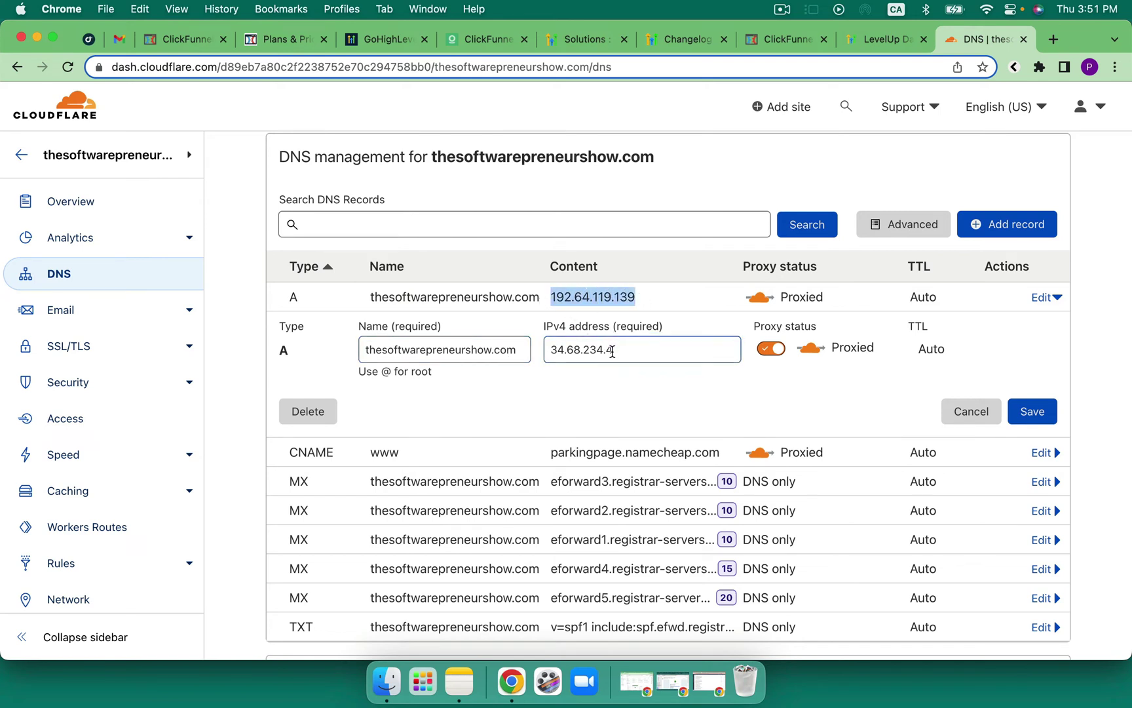
{"action": "left_click", "coordinate": [602, 397]}
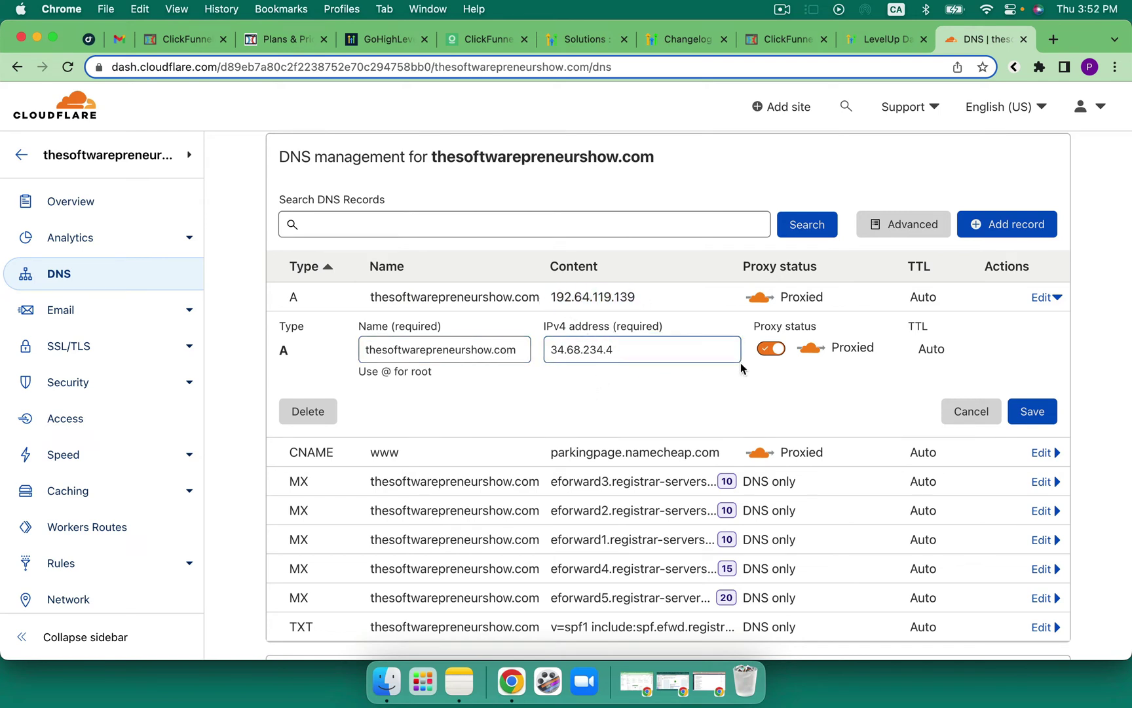
{"action": "left_click", "coordinate": [767, 352]}
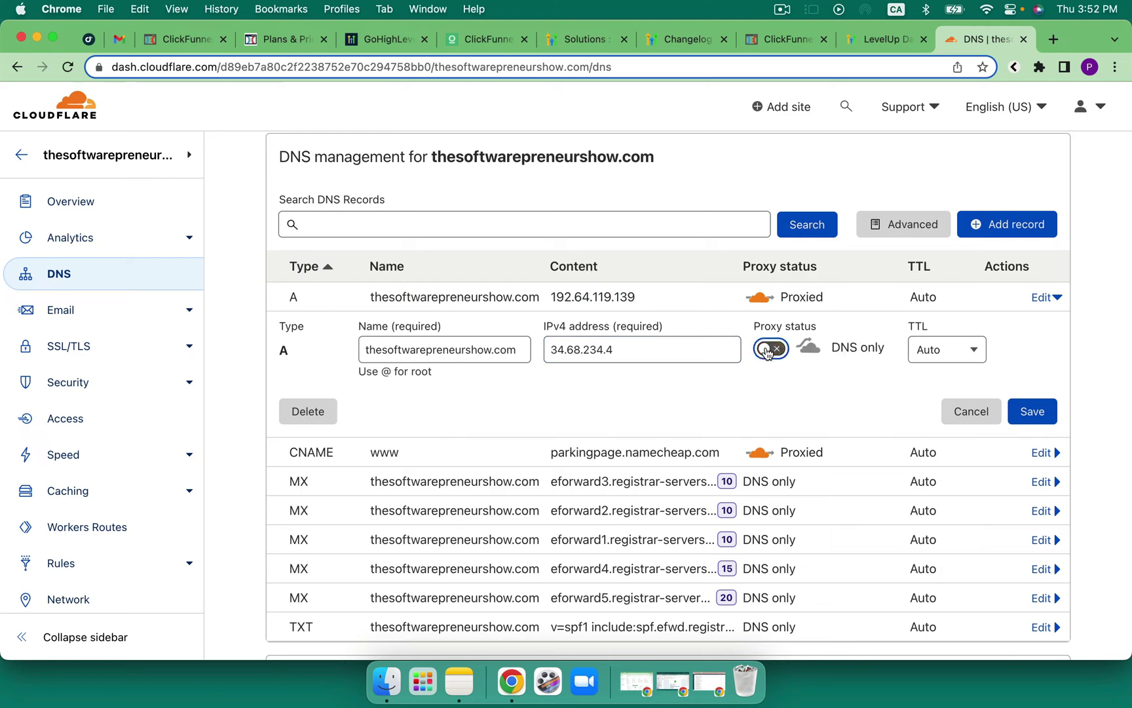
{"action": "left_click", "coordinate": [1030, 412]}
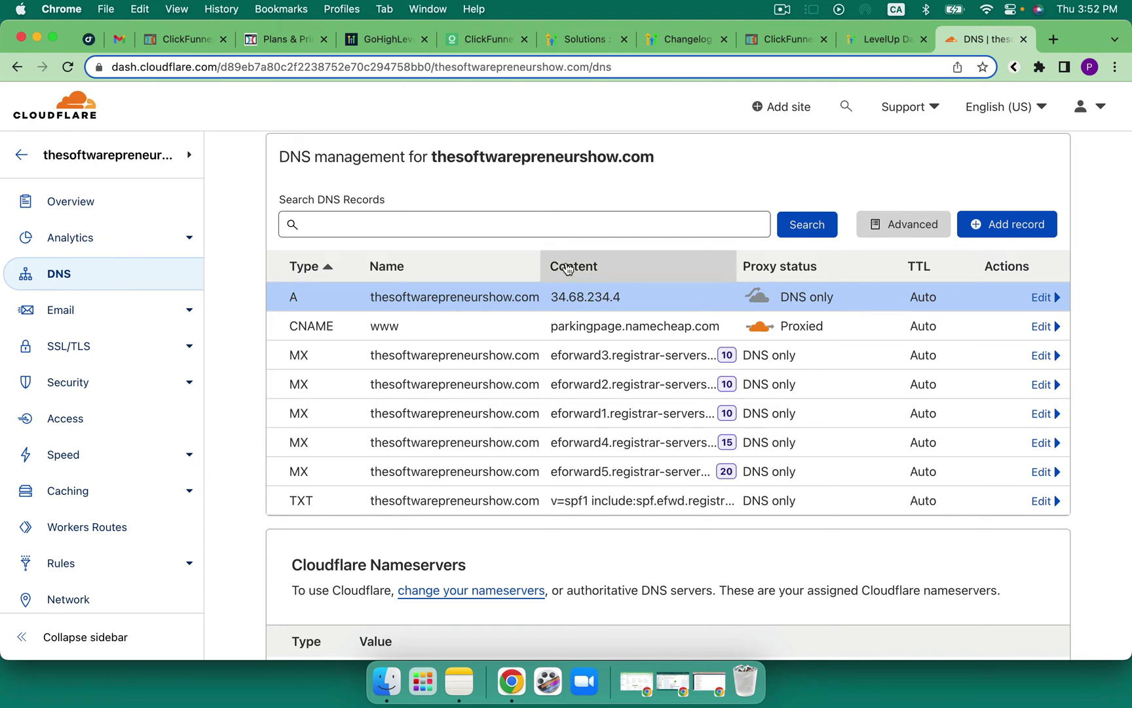
Change the www CNAME target from the Namecheap parking page to flash.funnels.msgsndr.com, copied from ClientTracks.
{"action": "left_click", "coordinate": [90, 40]}
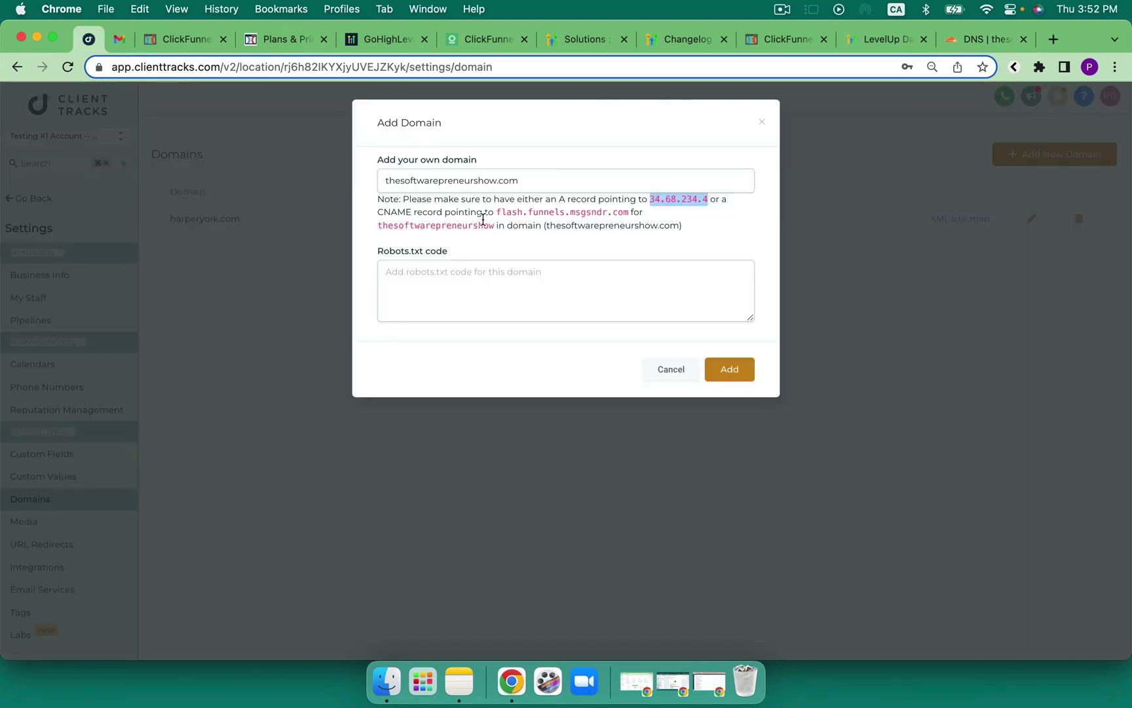
{"action": "left_click_drag", "start_coordinate": [627, 215], "coordinate": [498, 213]}
{"action": "key", "text": "super+c"}
{"action": "left_click", "coordinate": [982, 40]}
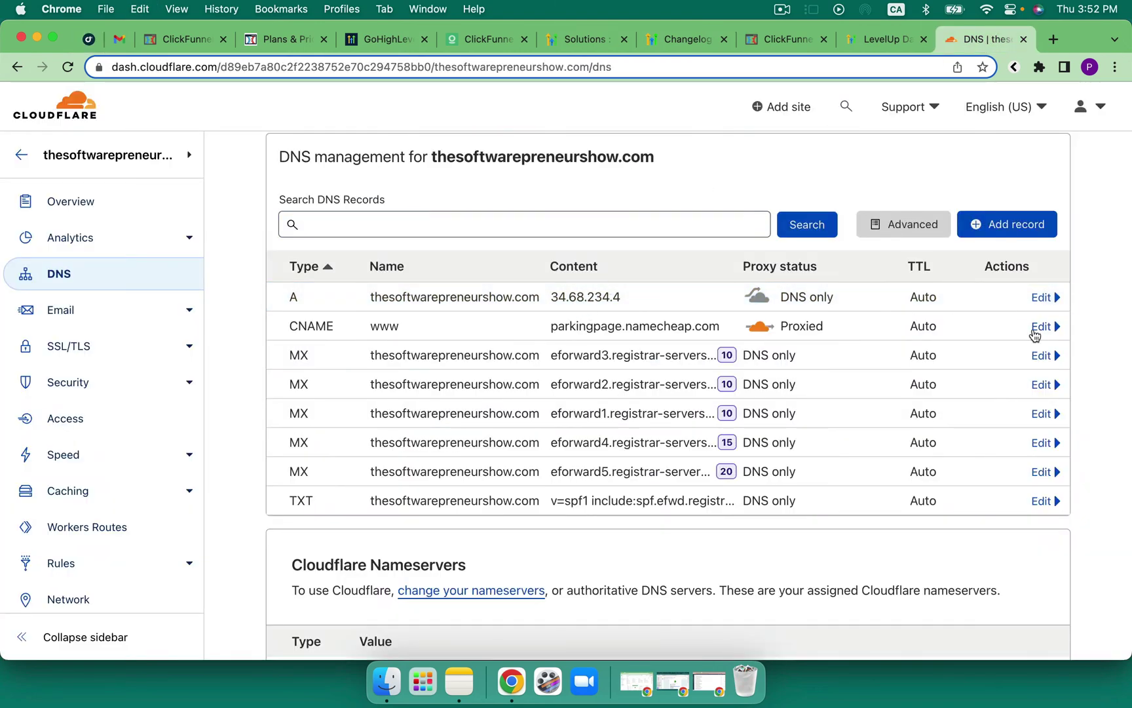
{"action": "left_click", "coordinate": [1040, 327]}
{"action": "left_click_drag", "start_coordinate": [711, 379], "coordinate": [545, 380]}
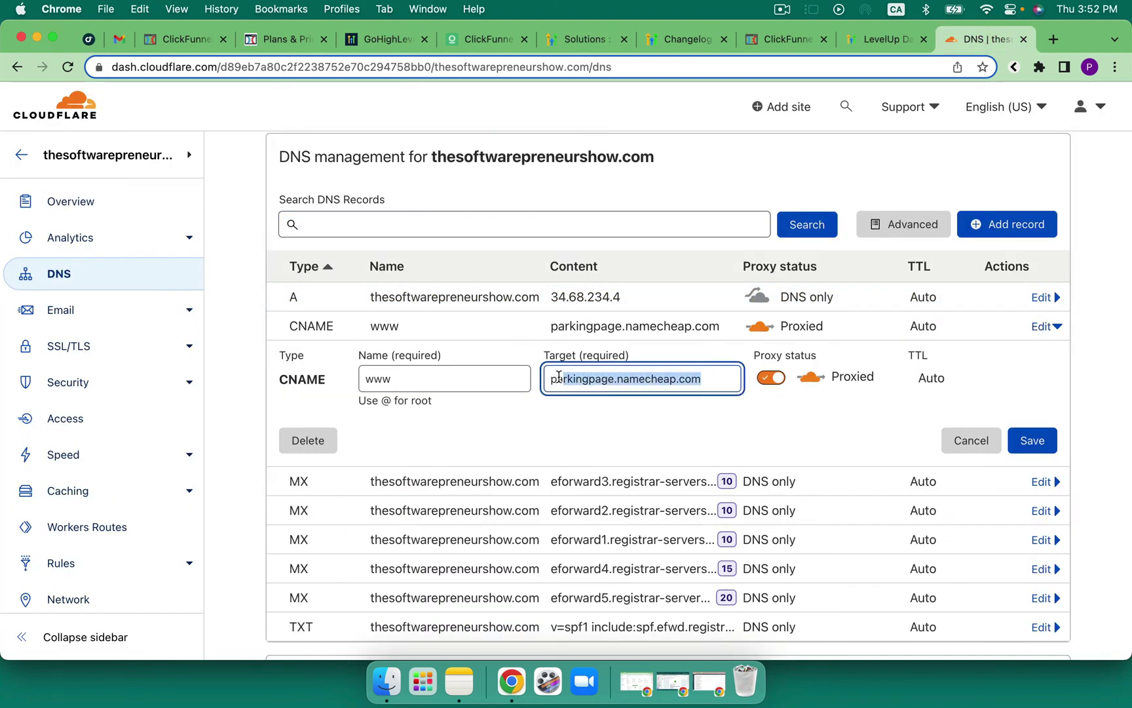
{"action": "key", "text": "super+v"}
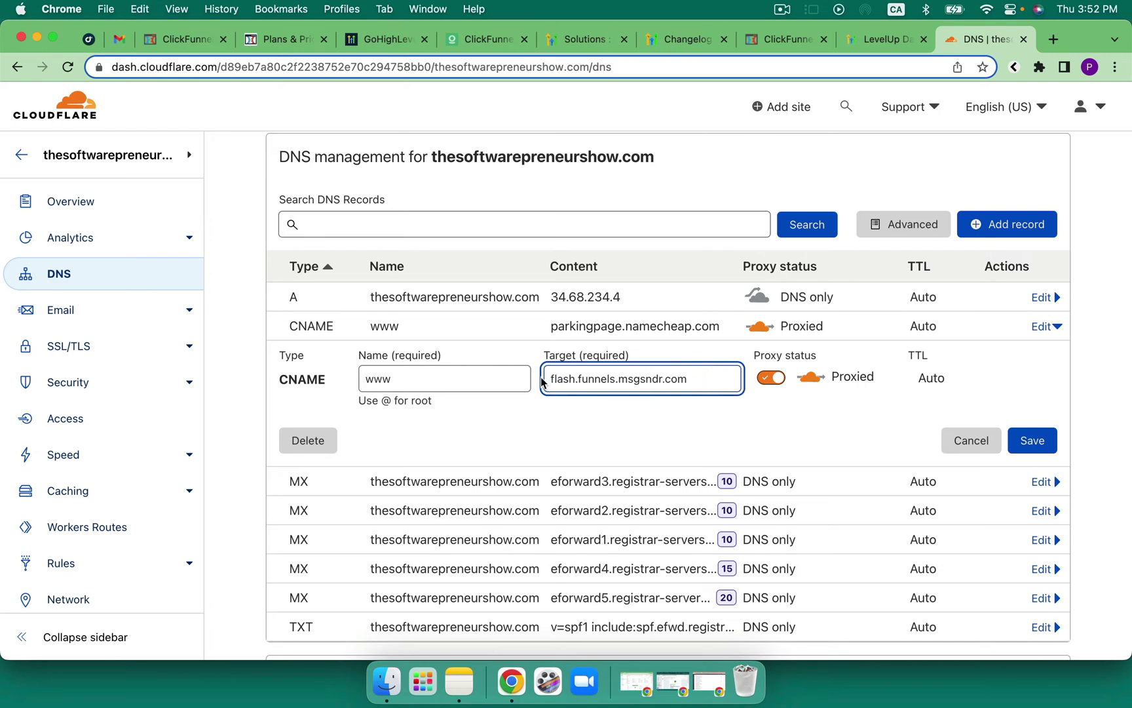
{"action": "left_click", "coordinate": [564, 415]}
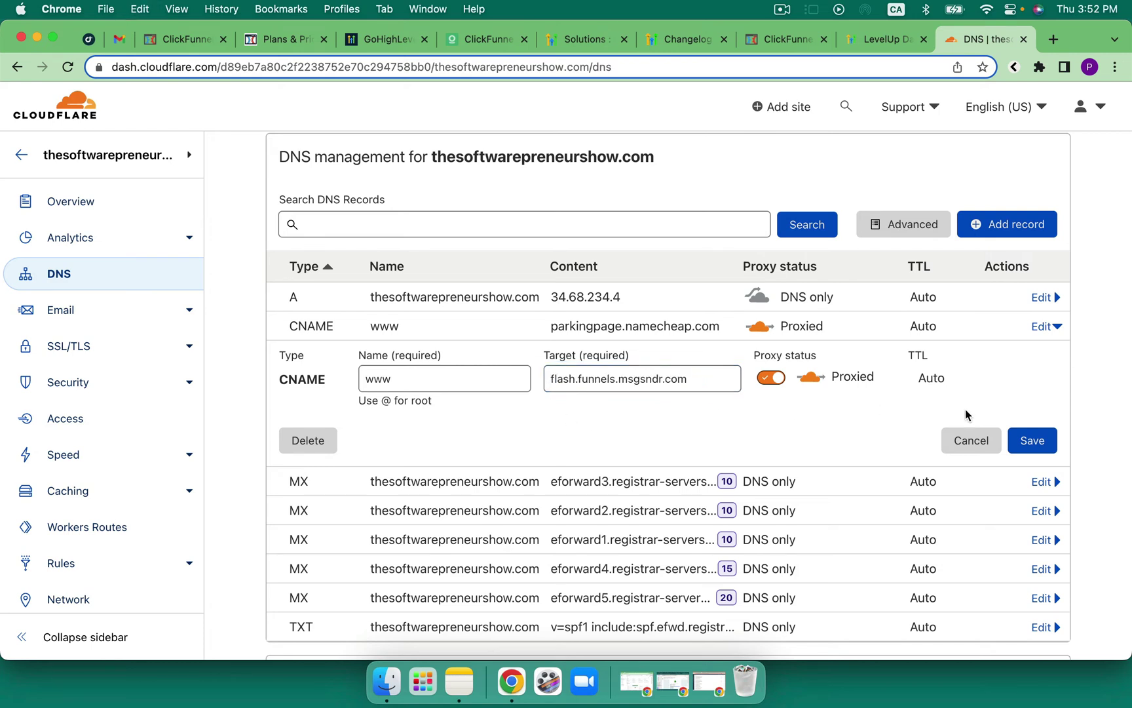
{"action": "left_click", "coordinate": [1026, 441]}
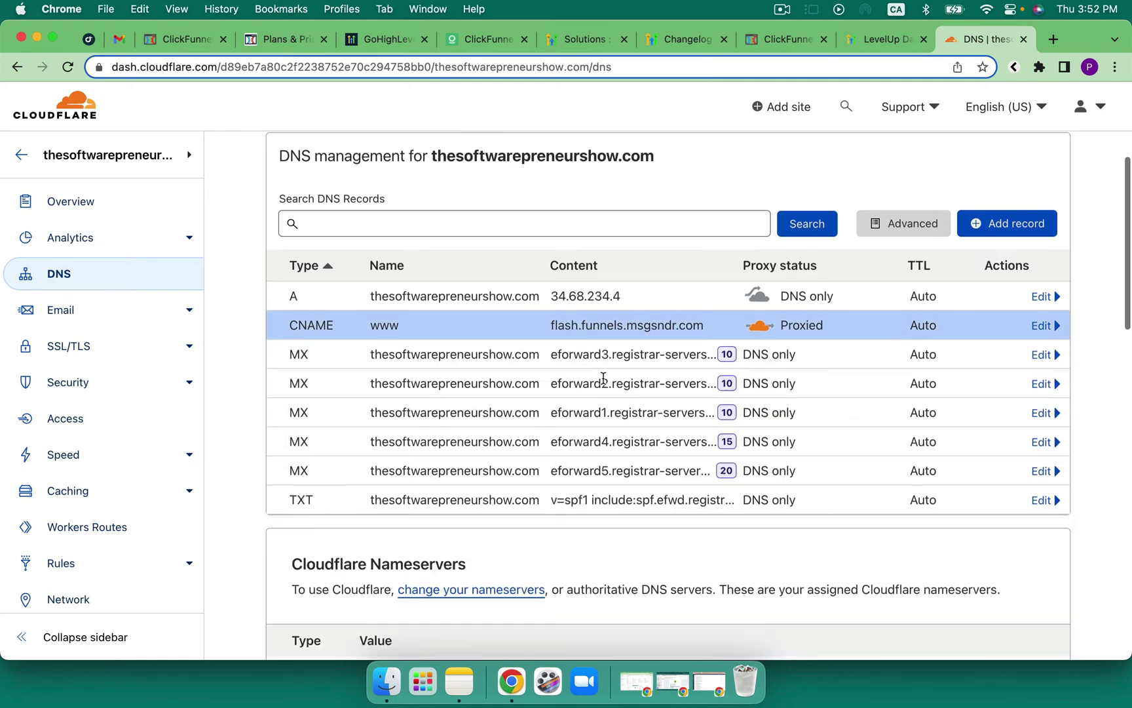
{"action": "scroll", "coordinate": [603, 378], "scroll_direction": "down", "scroll_amount": 10}
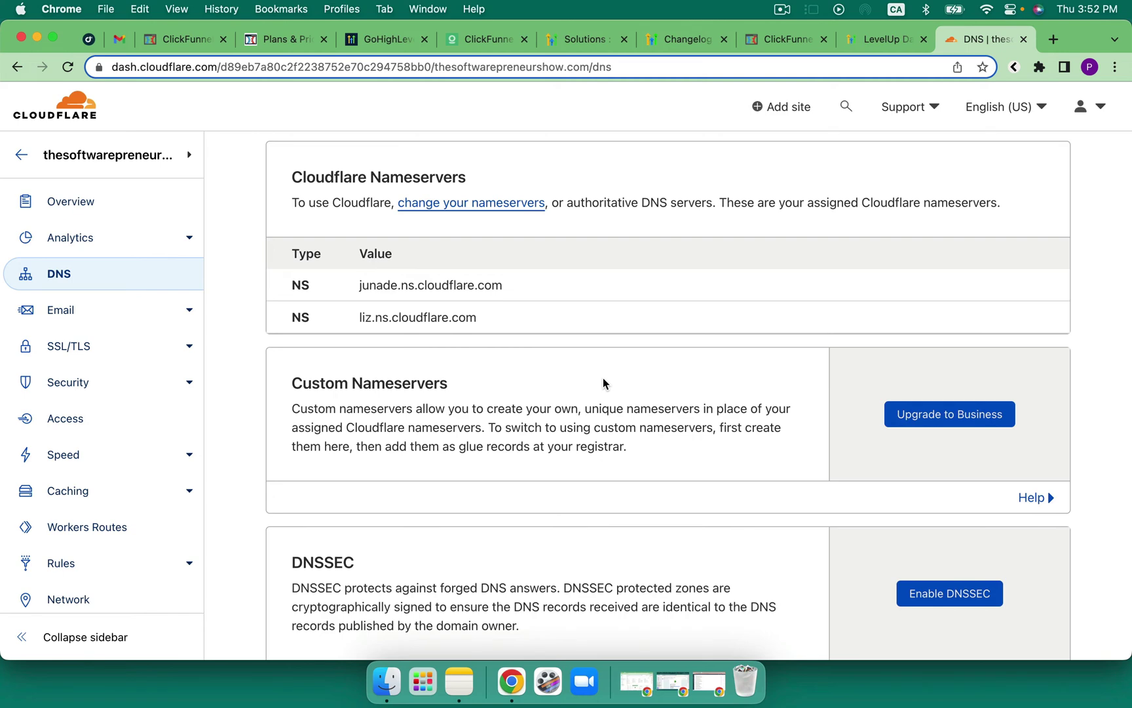
{"action": "scroll", "coordinate": [602, 377], "scroll_direction": "up", "scroll_amount": 10}
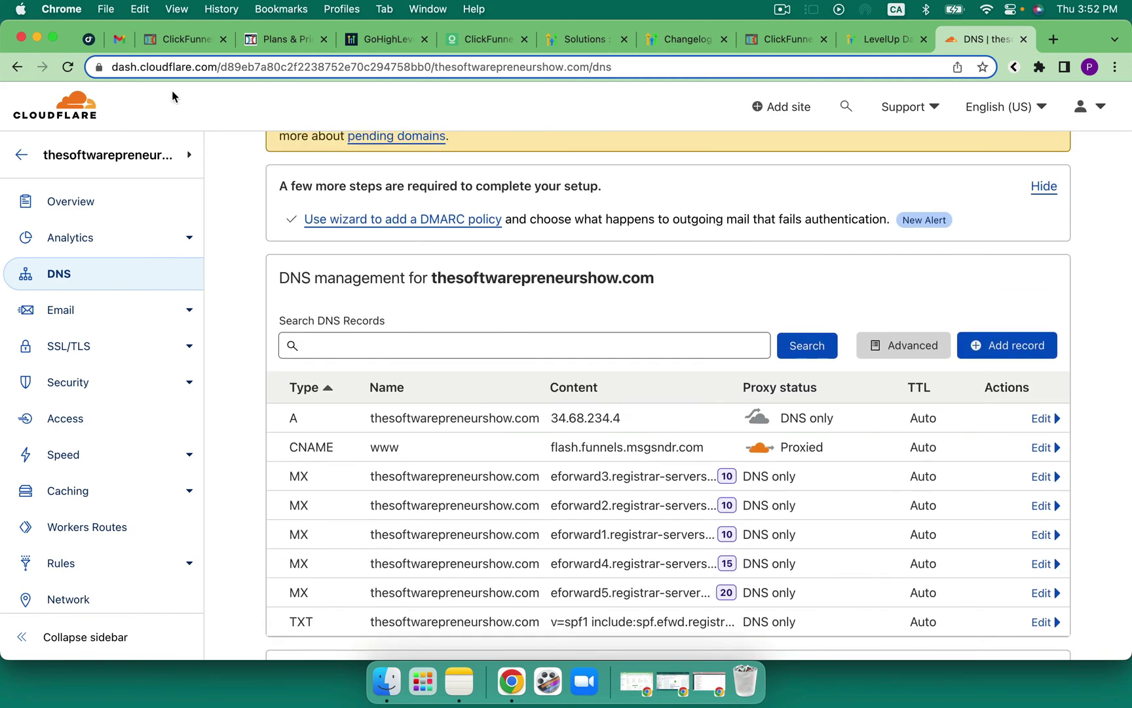
Add thesoftwarepreneurshow.com in ClientTracks and link it to Form Test's Lead Generation step.
{"action": "left_click", "coordinate": [89, 41]}
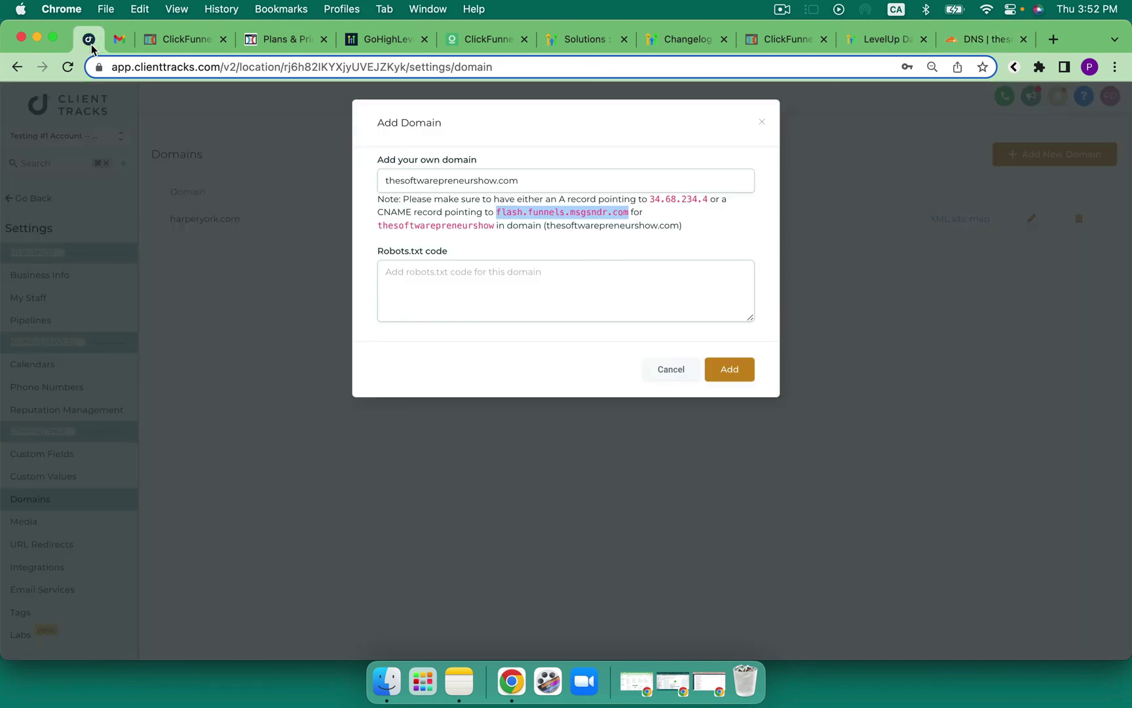
{"action": "left_click", "coordinate": [528, 183]}
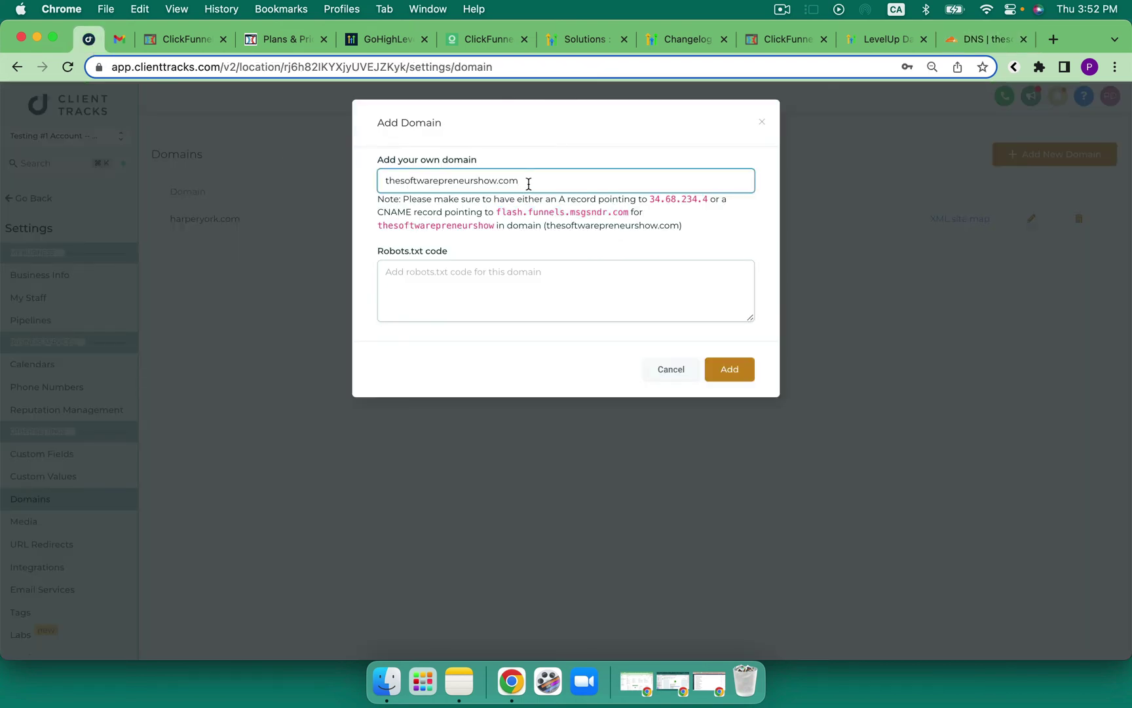
{"action": "left_click", "coordinate": [732, 370]}
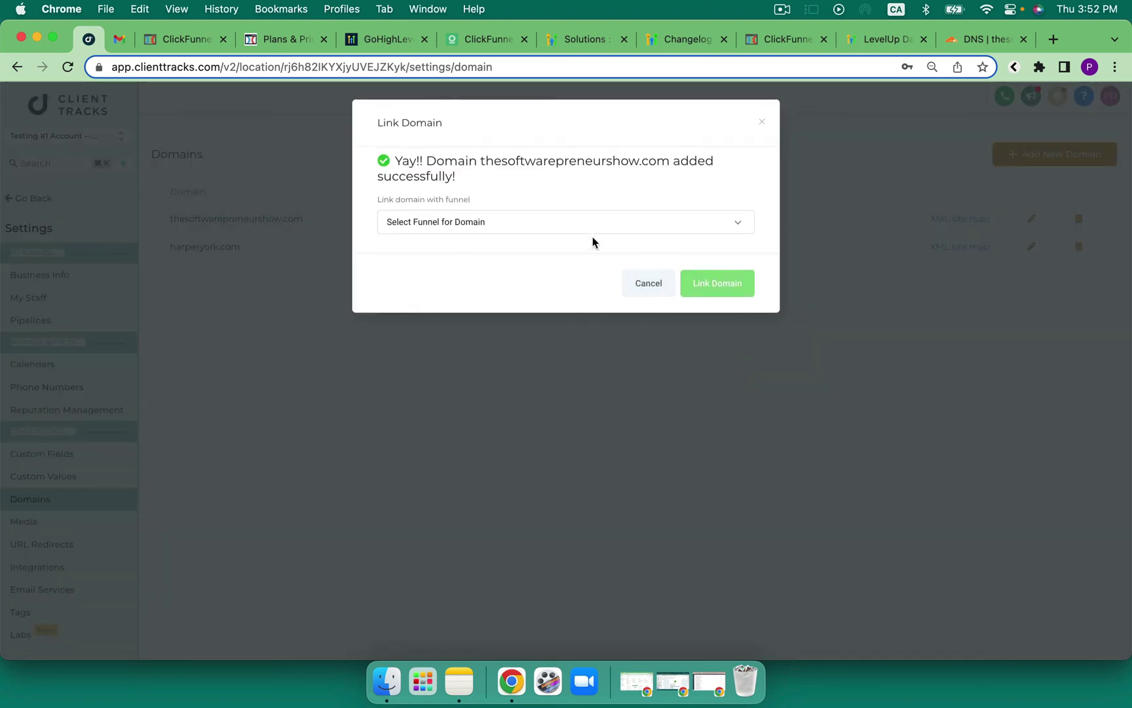
{"action": "left_click", "coordinate": [581, 224]}
{"action": "left_click", "coordinate": [445, 250]}
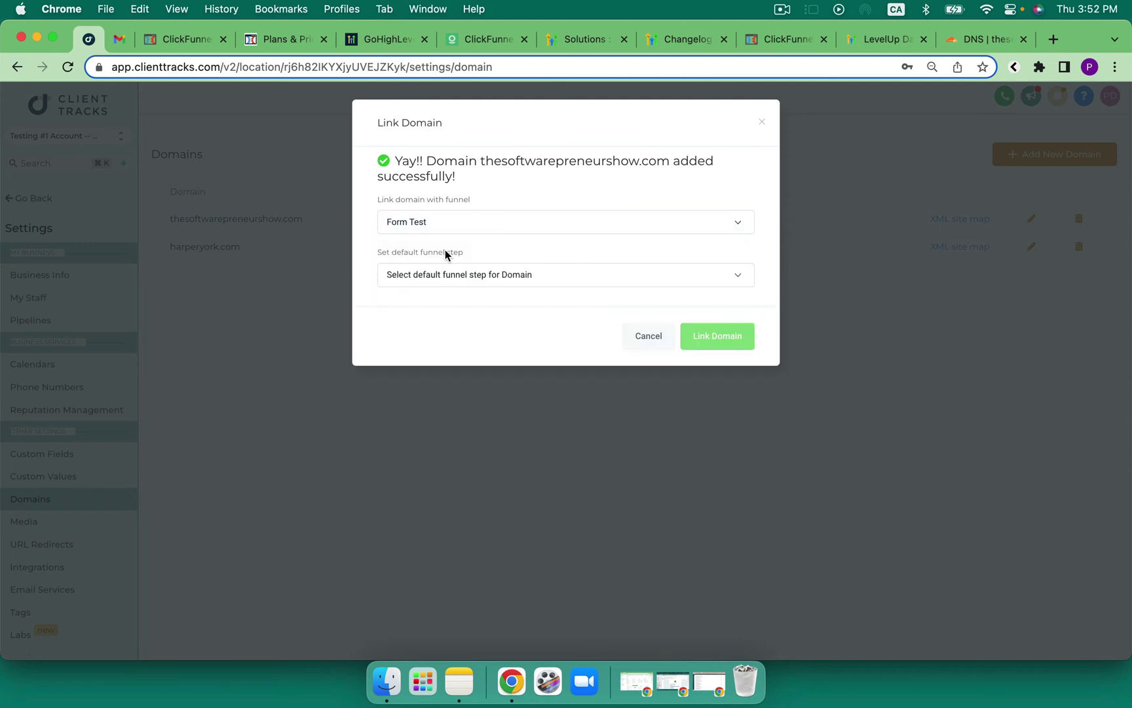
{"action": "left_click", "coordinate": [477, 278]}
{"action": "left_click", "coordinate": [473, 301]}
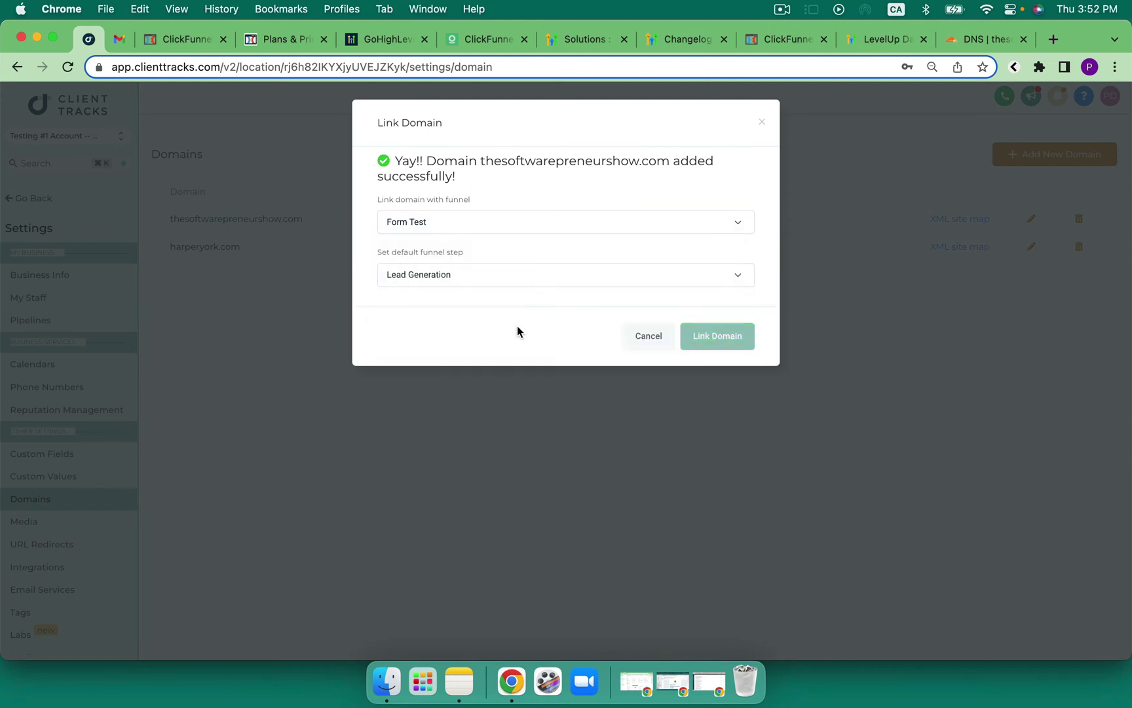
{"action": "left_click", "coordinate": [727, 341]}
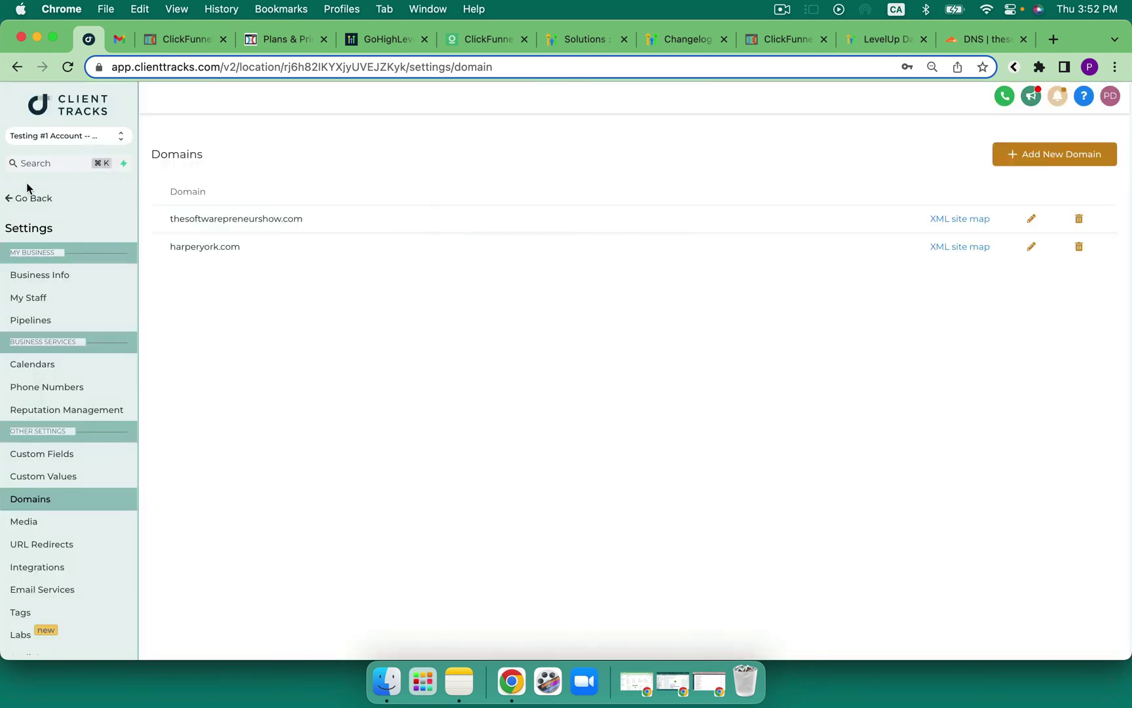
Open the Form Test funnel's settings from Sites > Funnels.
{"action": "left_click", "coordinate": [31, 198]}
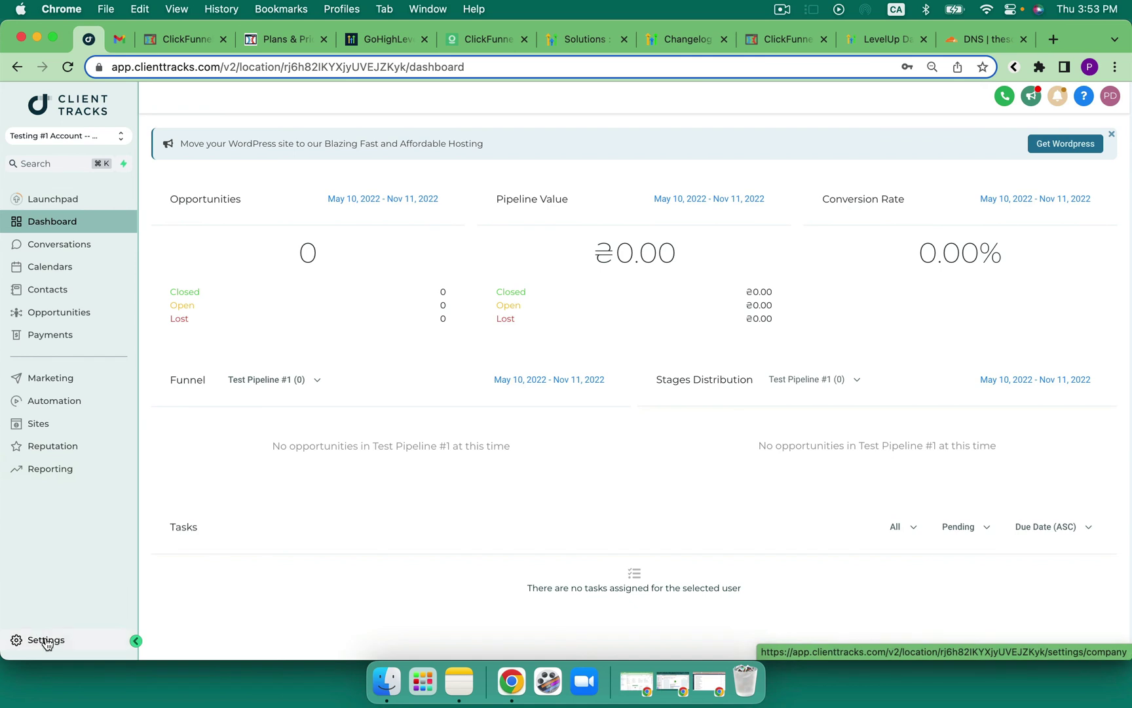
{"action": "left_click", "coordinate": [22, 426]}
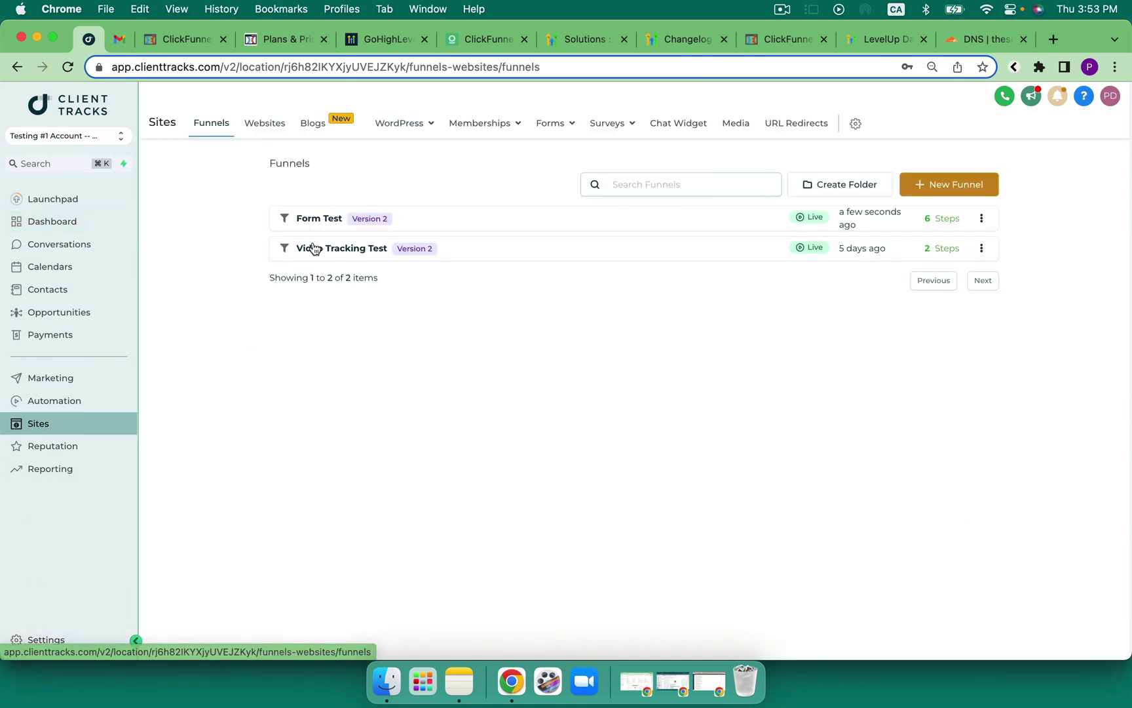
{"action": "left_click", "coordinate": [319, 219]}
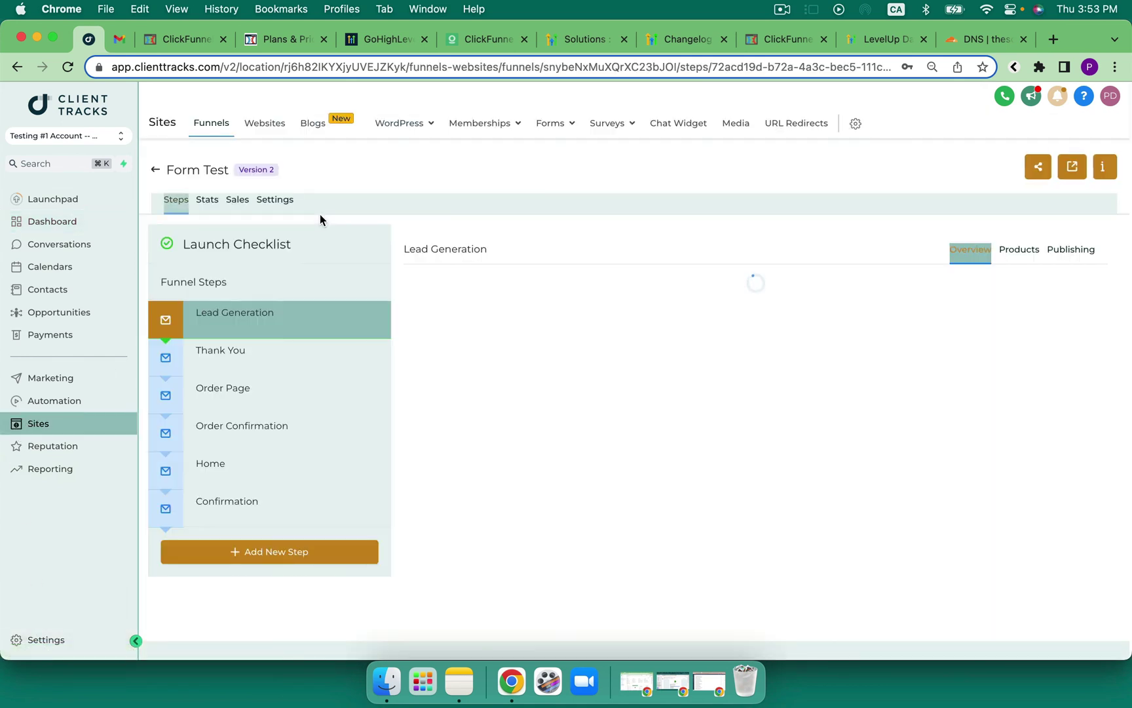
{"action": "left_click", "coordinate": [275, 200]}
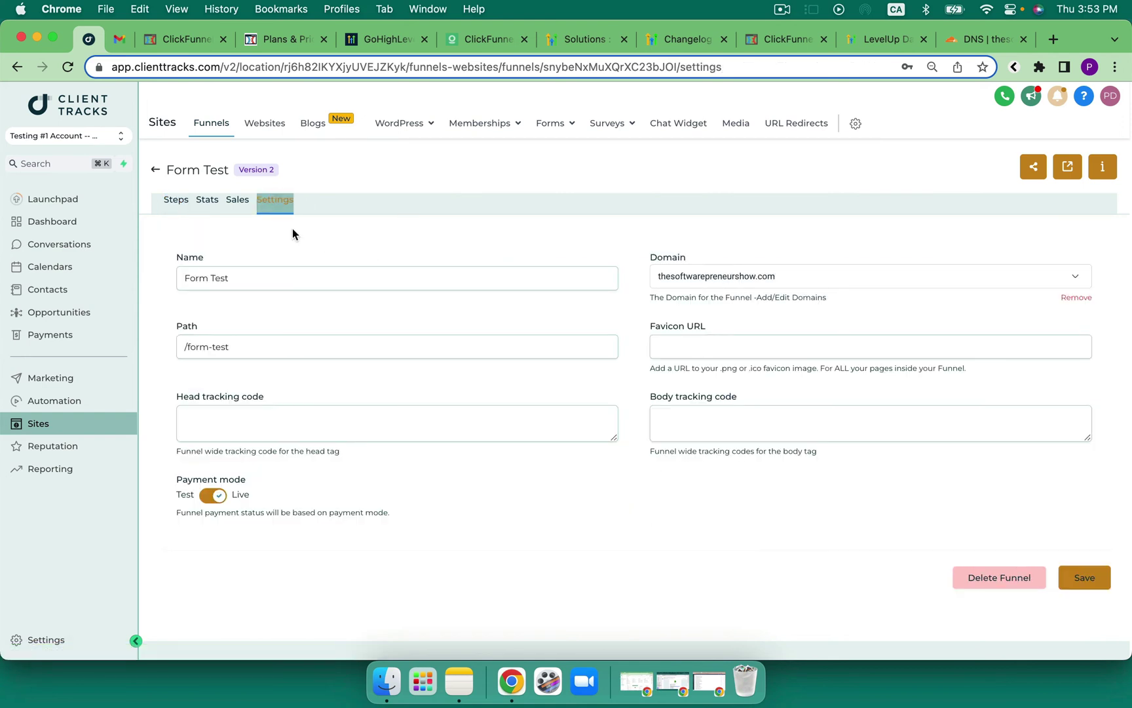
{"action": "key", "text": "super+3"}
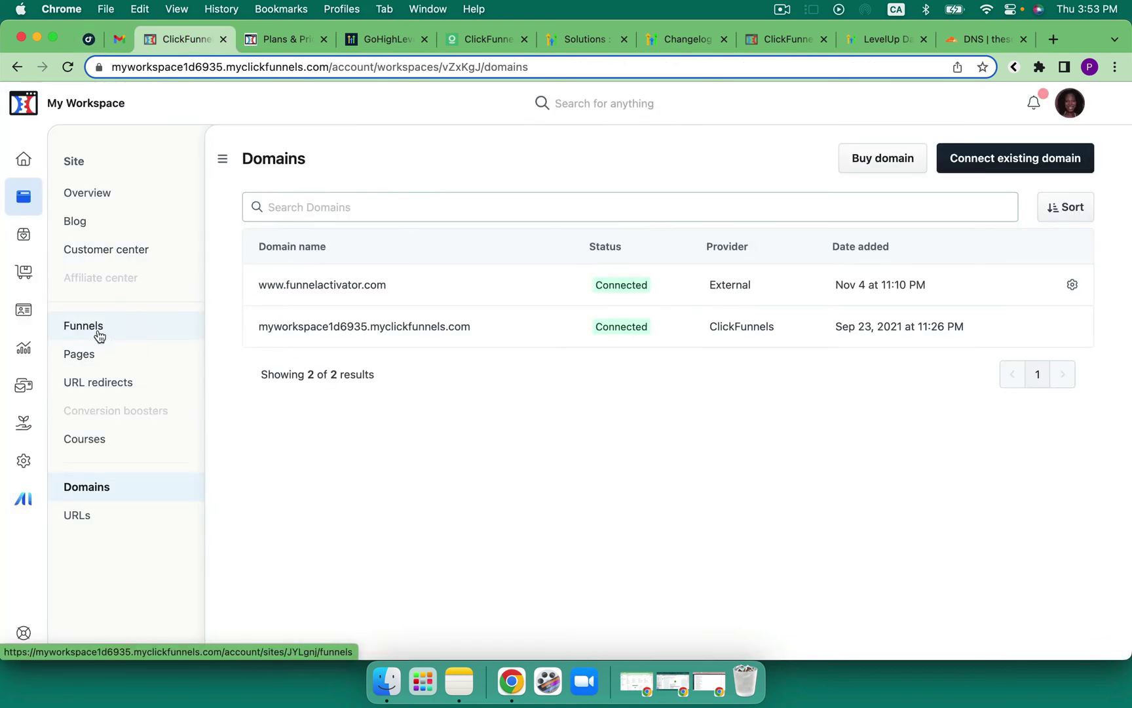
{"action": "left_click", "coordinate": [97, 335]}
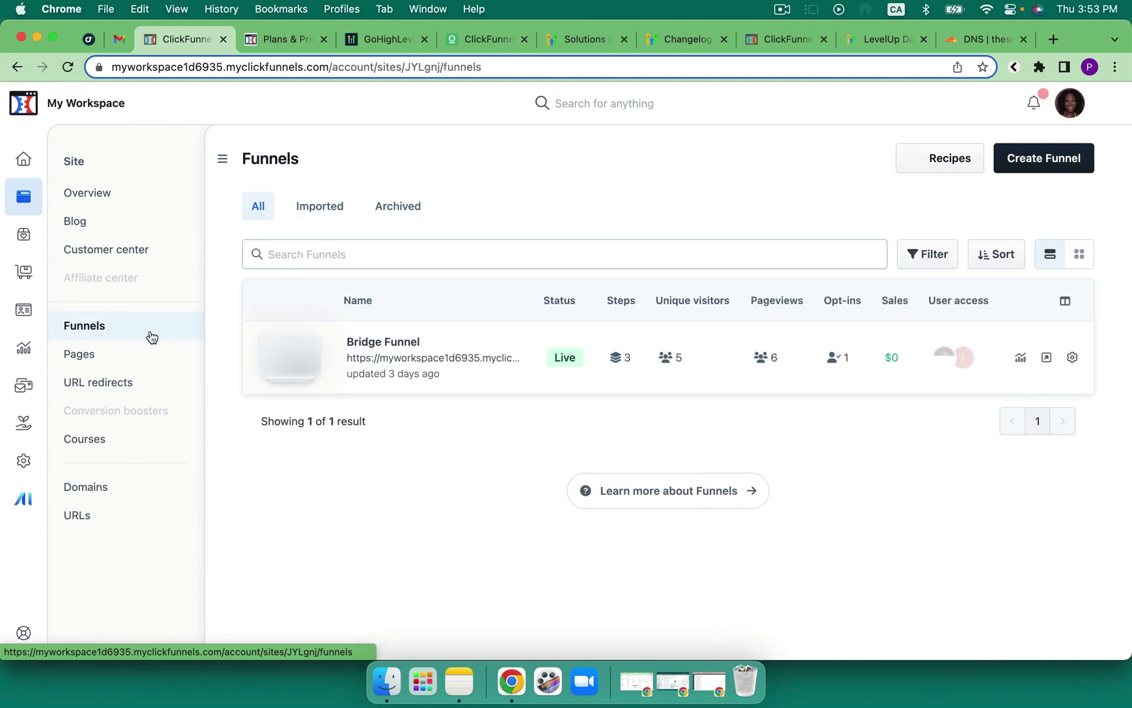
{"action": "left_click", "coordinate": [440, 351]}
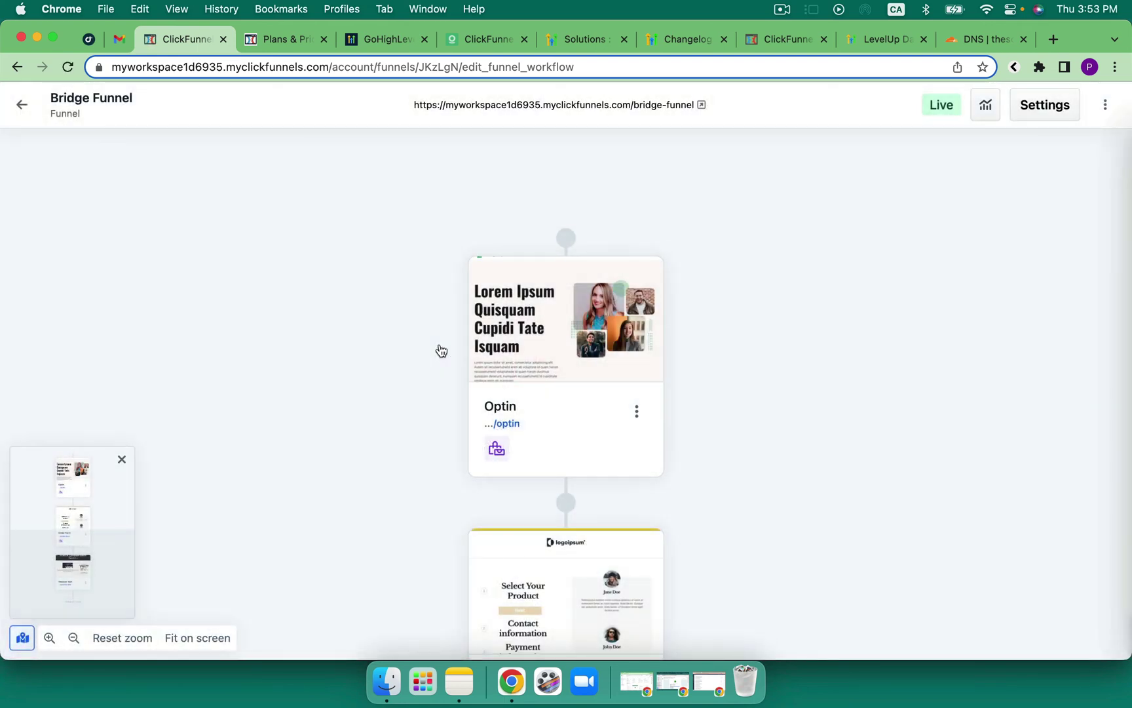
{"action": "left_click", "coordinate": [1037, 103]}
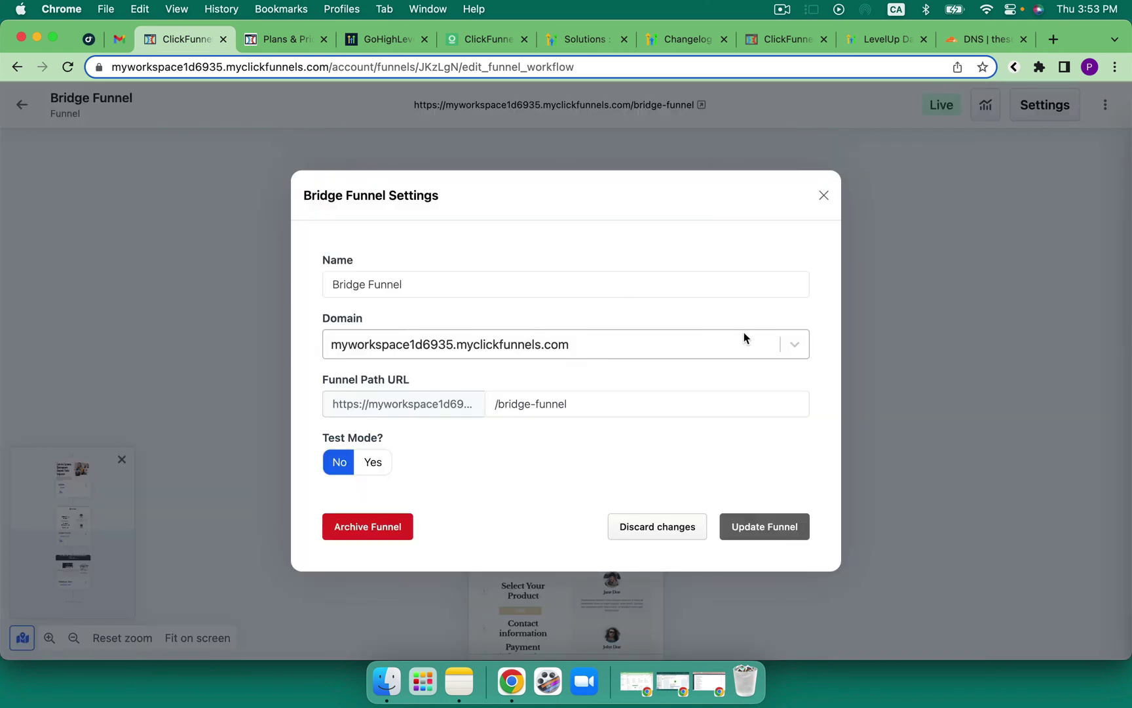
{"action": "left_click", "coordinate": [796, 343]}
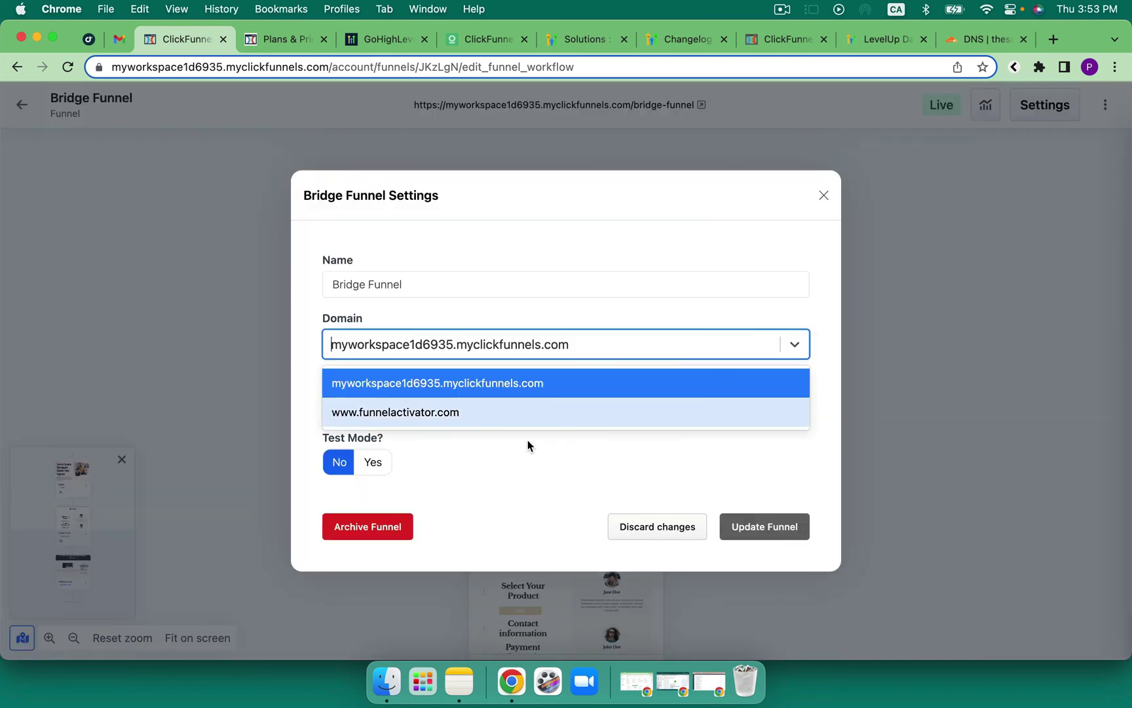
{"action": "left_click", "coordinate": [477, 411]}
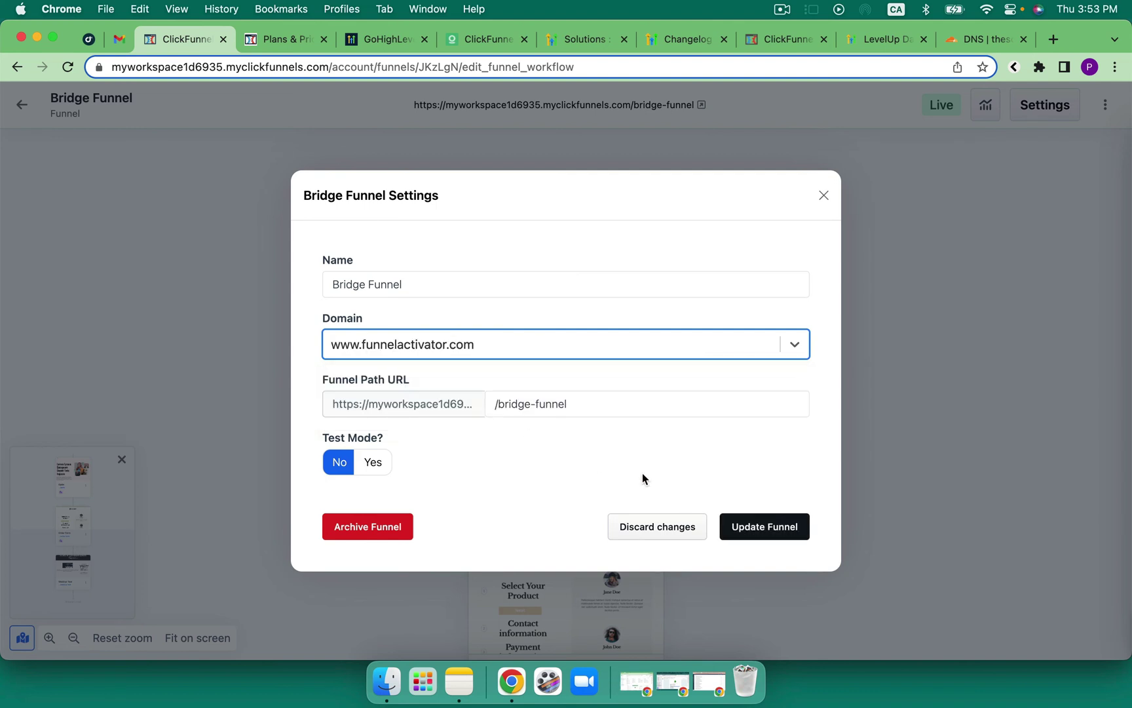
{"action": "left_click", "coordinate": [763, 522]}
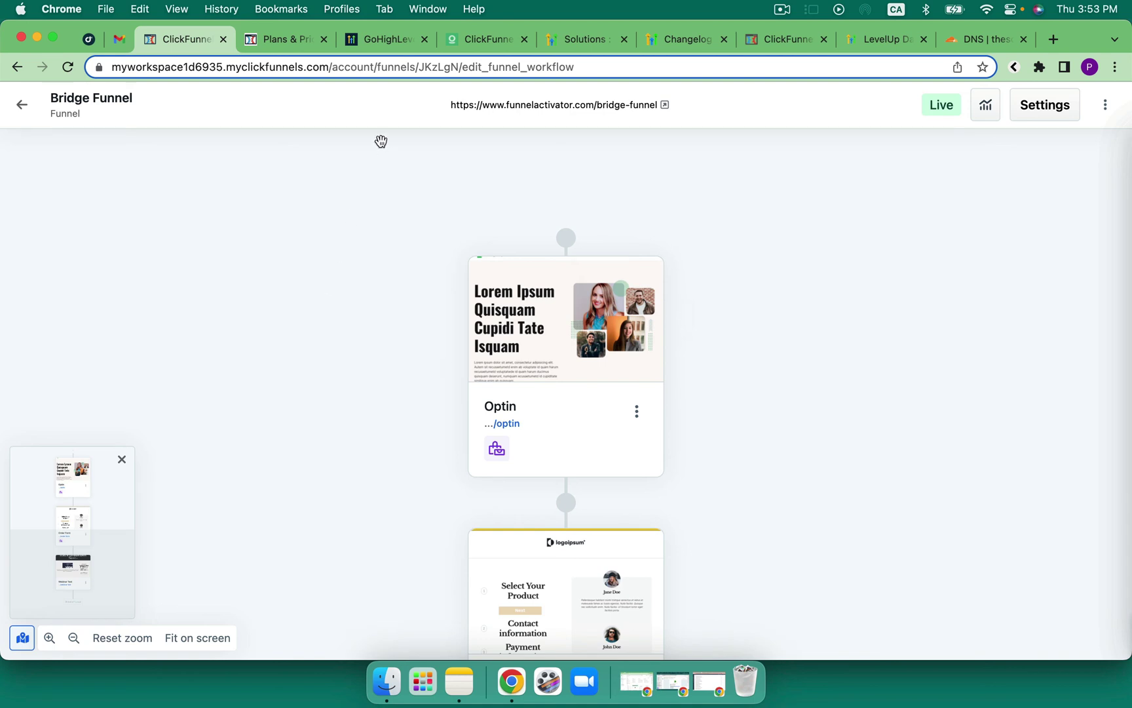
{"action": "left_click", "coordinate": [380, 44]}
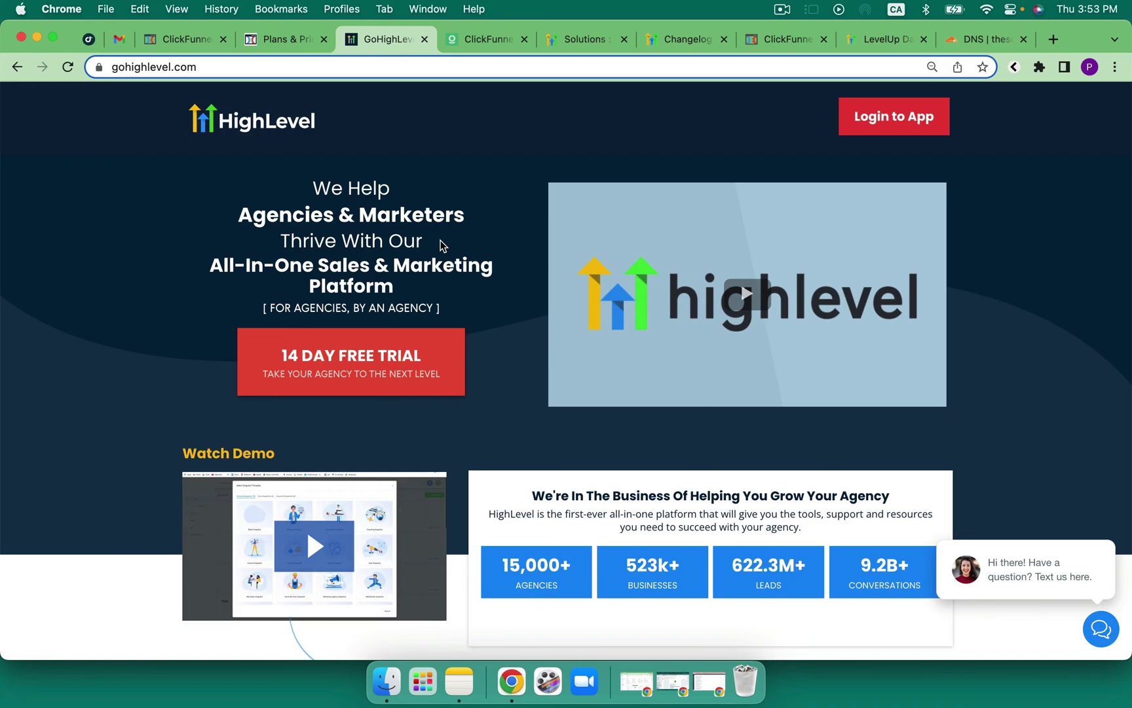
Scroll gohighlevel.com down to the $97 Agency Starter and $297 Agency Unlimited pricing cards.
{"action": "scroll", "coordinate": [440, 245], "scroll_direction": "down", "scroll_amount": 7}
{"action": "scroll", "coordinate": [440, 245], "scroll_direction": "down", "scroll_amount": 3}
{"action": "scroll", "coordinate": [441, 245], "scroll_direction": "down", "scroll_amount": 5}
{"action": "scroll", "coordinate": [440, 245], "scroll_direction": "down", "scroll_amount": 1}
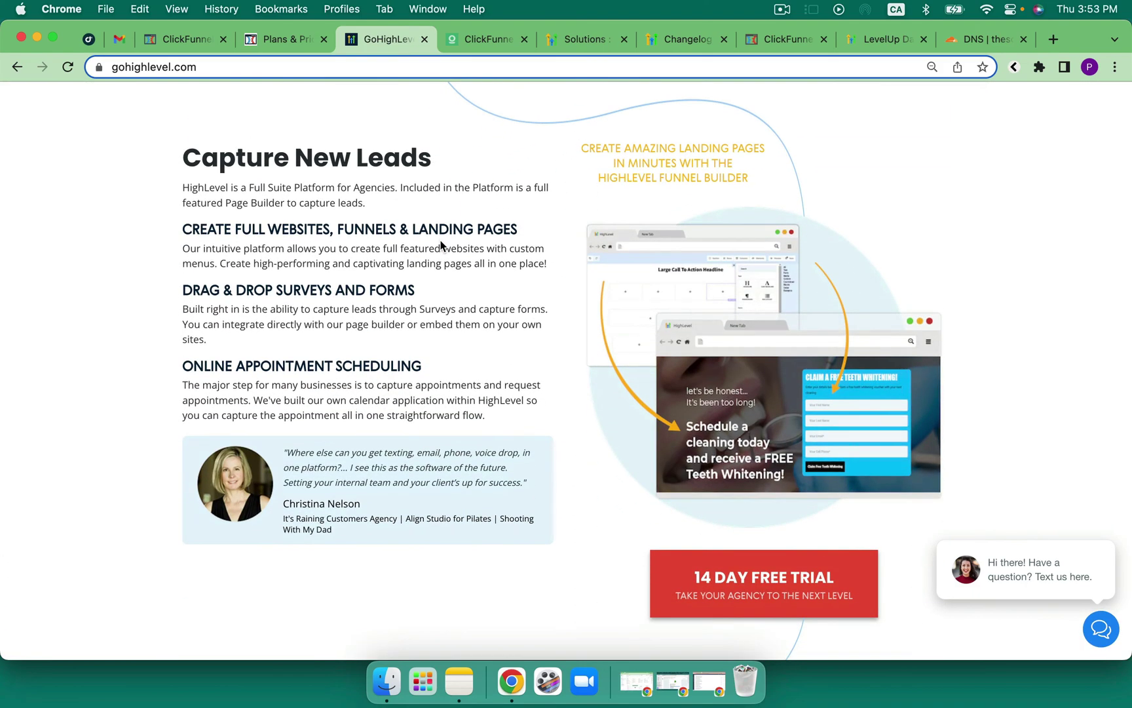
{"action": "scroll", "coordinate": [440, 245], "scroll_direction": "down", "scroll_amount": 1}
{"action": "scroll", "coordinate": [440, 245], "scroll_direction": "down", "scroll_amount": 5}
{"action": "scroll", "coordinate": [440, 245], "scroll_direction": "down", "scroll_amount": 6}
{"action": "scroll", "coordinate": [440, 245], "scroll_direction": "down", "scroll_amount": 2}
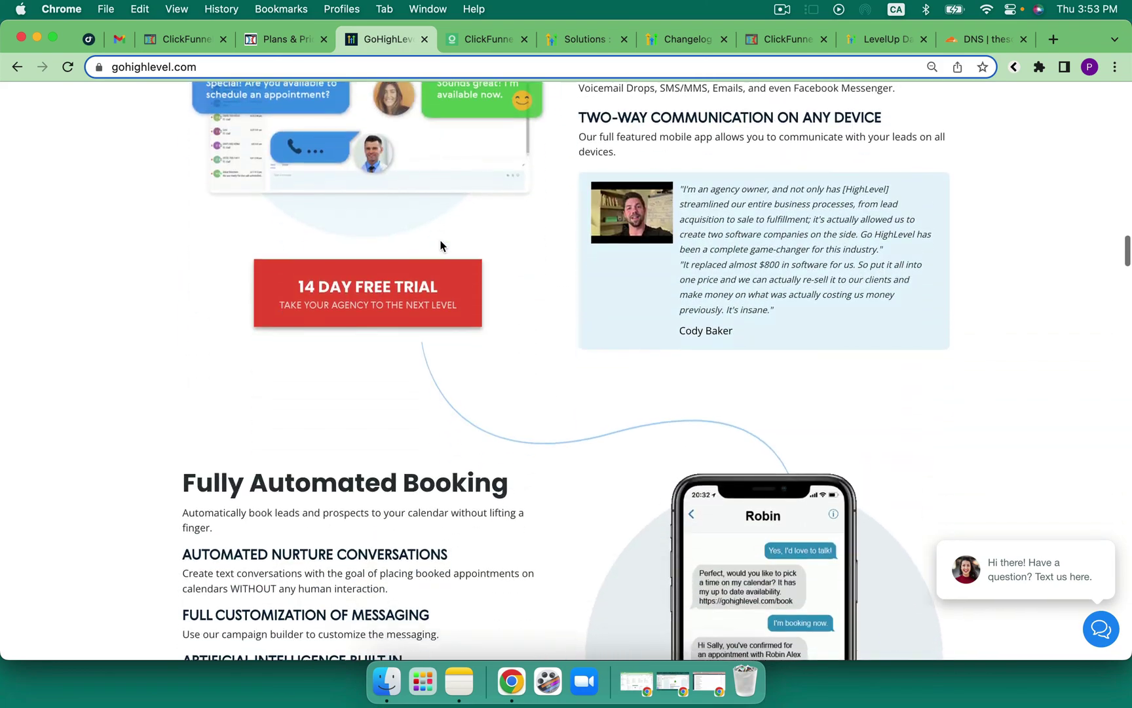
{"action": "scroll", "coordinate": [440, 245], "scroll_direction": "down", "scroll_amount": 5}
{"action": "scroll", "coordinate": [440, 245], "scroll_direction": "down", "scroll_amount": 4}
{"action": "scroll", "coordinate": [441, 245], "scroll_direction": "down", "scroll_amount": 3}
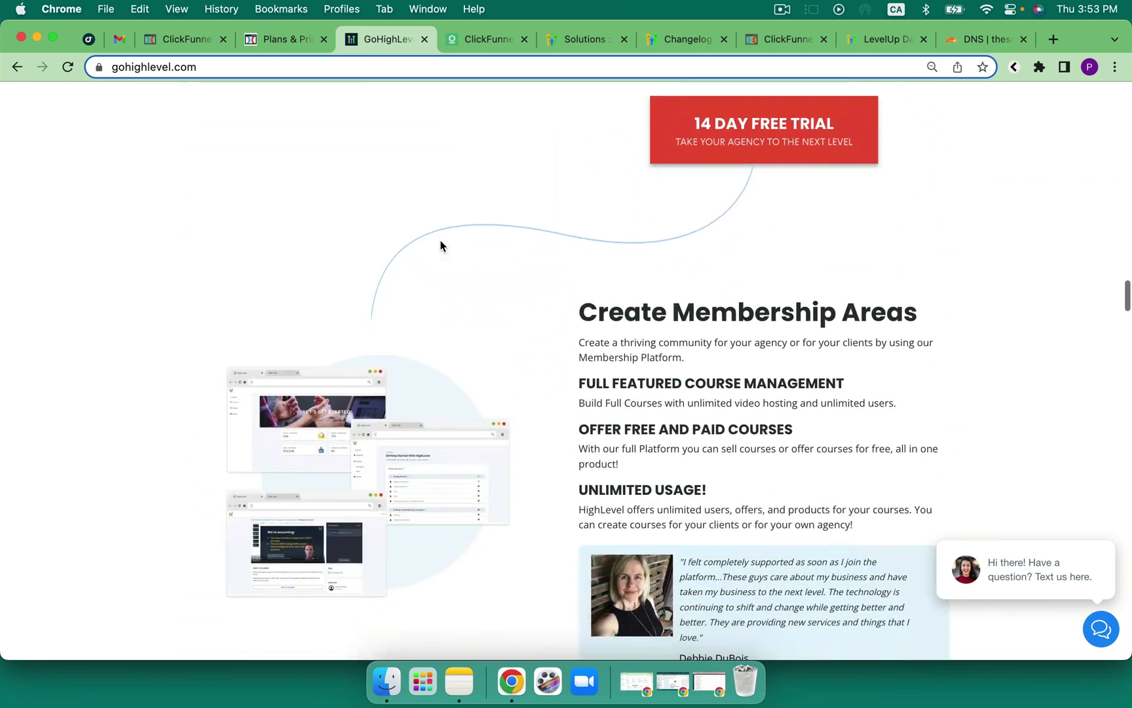
{"action": "scroll", "coordinate": [440, 245], "scroll_direction": "down", "scroll_amount": 4}
{"action": "scroll", "coordinate": [440, 245], "scroll_direction": "down", "scroll_amount": 3}
{"action": "scroll", "coordinate": [441, 245], "scroll_direction": "down", "scroll_amount": 5}
{"action": "scroll", "coordinate": [440, 245], "scroll_direction": "down", "scroll_amount": 8}
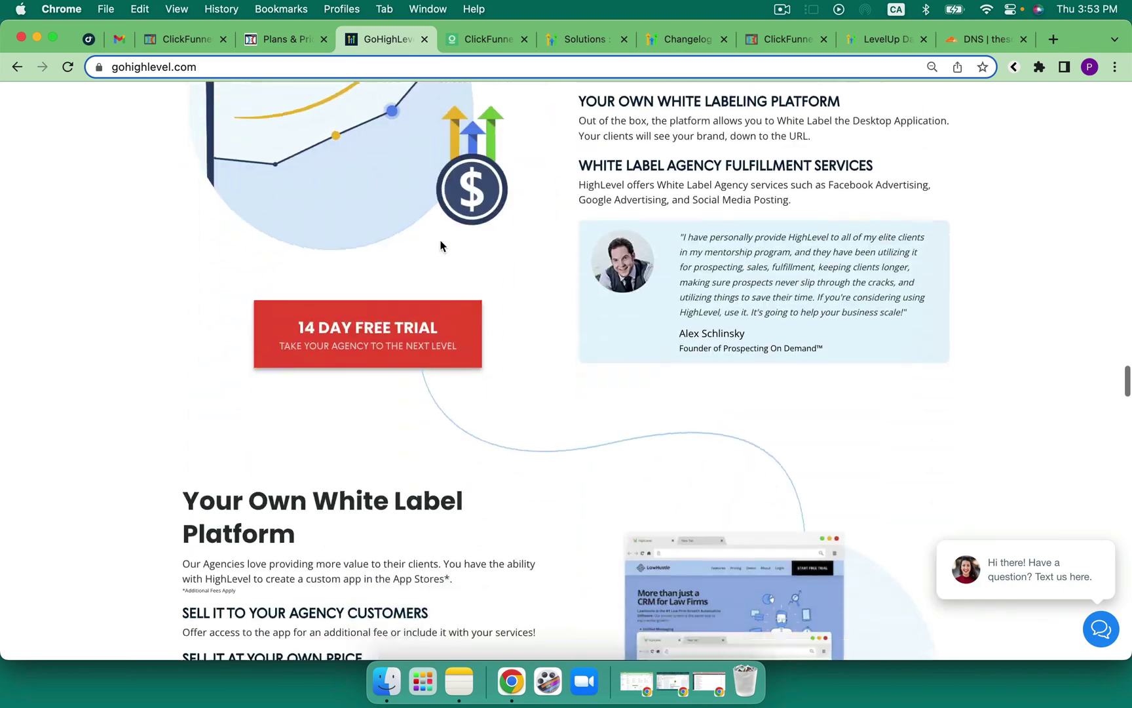
{"action": "scroll", "coordinate": [440, 245], "scroll_direction": "down", "scroll_amount": 8}
{"action": "scroll", "coordinate": [441, 245], "scroll_direction": "down", "scroll_amount": 7}
{"action": "scroll", "coordinate": [440, 245], "scroll_direction": "down", "scroll_amount": 7}
{"action": "scroll", "coordinate": [440, 245], "scroll_direction": "down", "scroll_amount": 8}
{"action": "scroll", "coordinate": [440, 245], "scroll_direction": "down", "scroll_amount": 6}
{"action": "scroll", "coordinate": [440, 245], "scroll_direction": "down", "scroll_amount": 4}
{"action": "scroll", "coordinate": [440, 245], "scroll_direction": "down", "scroll_amount": 5}
{"action": "scroll", "coordinate": [442, 315], "scroll_direction": "down", "scroll_amount": 5}
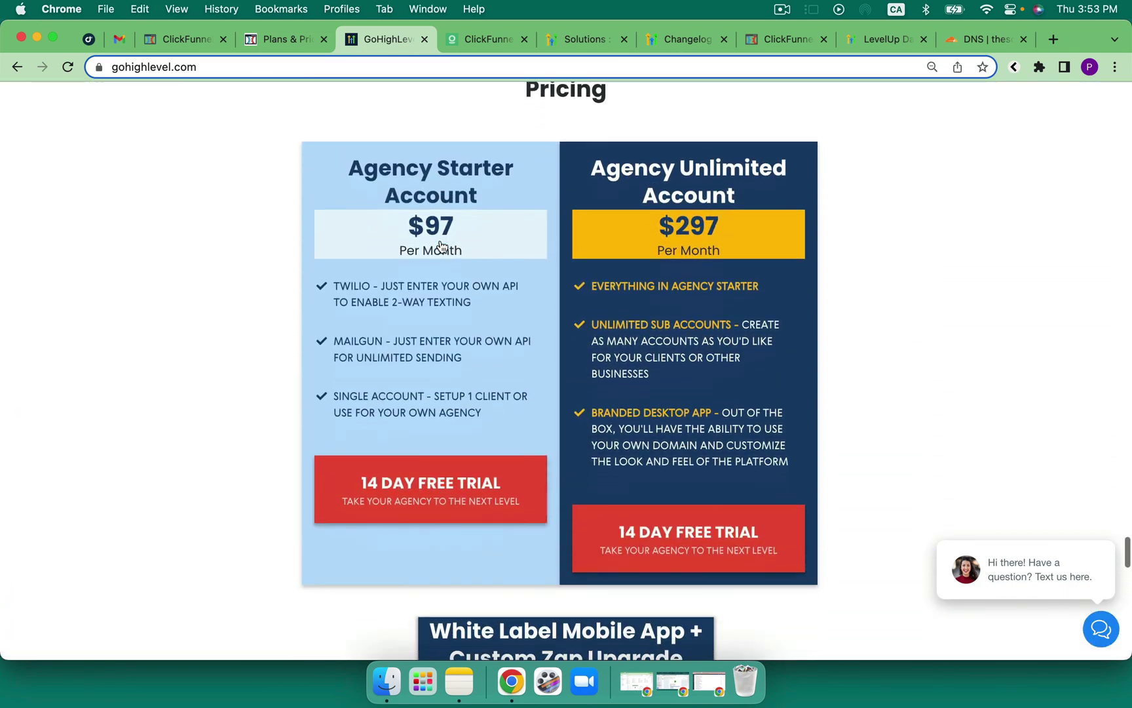
{"action": "scroll", "coordinate": [444, 387], "scroll_direction": "down", "scroll_amount": 3}
{"action": "scroll", "coordinate": [446, 450], "scroll_direction": "down", "scroll_amount": 4}
{"action": "scroll", "coordinate": [538, 463], "scroll_direction": "up", "scroll_amount": 2}
{"action": "scroll", "coordinate": [538, 465], "scroll_direction": "up", "scroll_amount": 4}
{"action": "scroll", "coordinate": [438, 323], "scroll_direction": "up", "scroll_amount": 2}
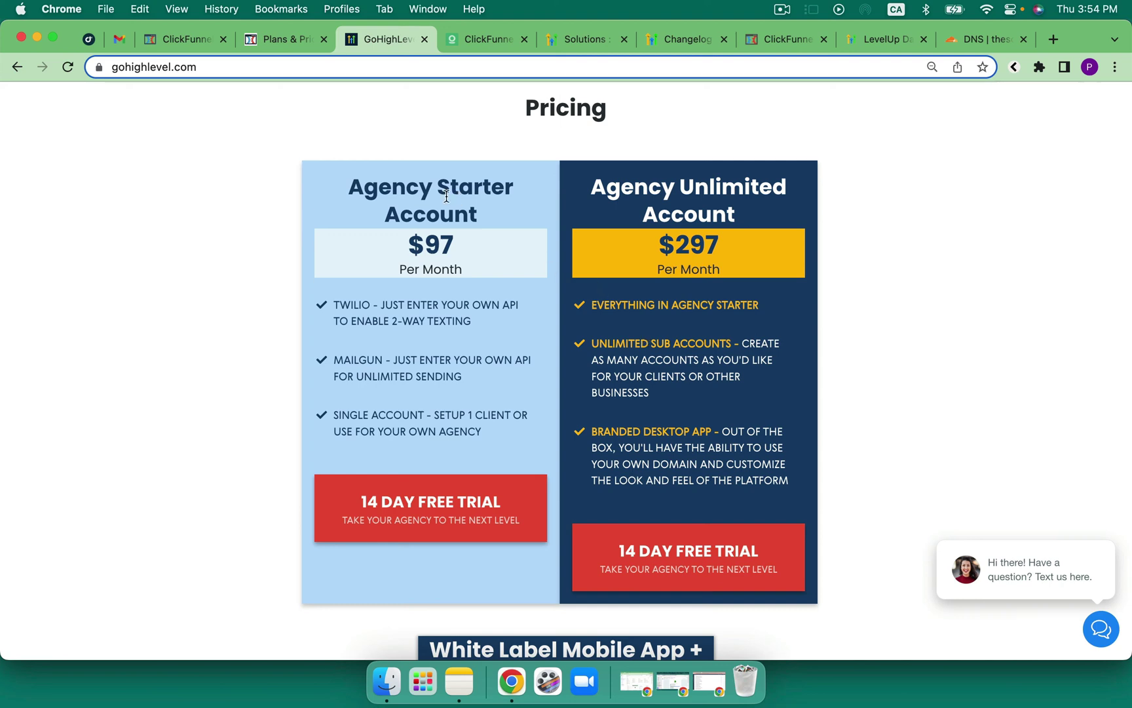
On ClickFunnels Plans & Pricing, highlight the Basic plan's 1 domain and 20 funnels limits.
{"action": "left_click", "coordinate": [284, 39]}
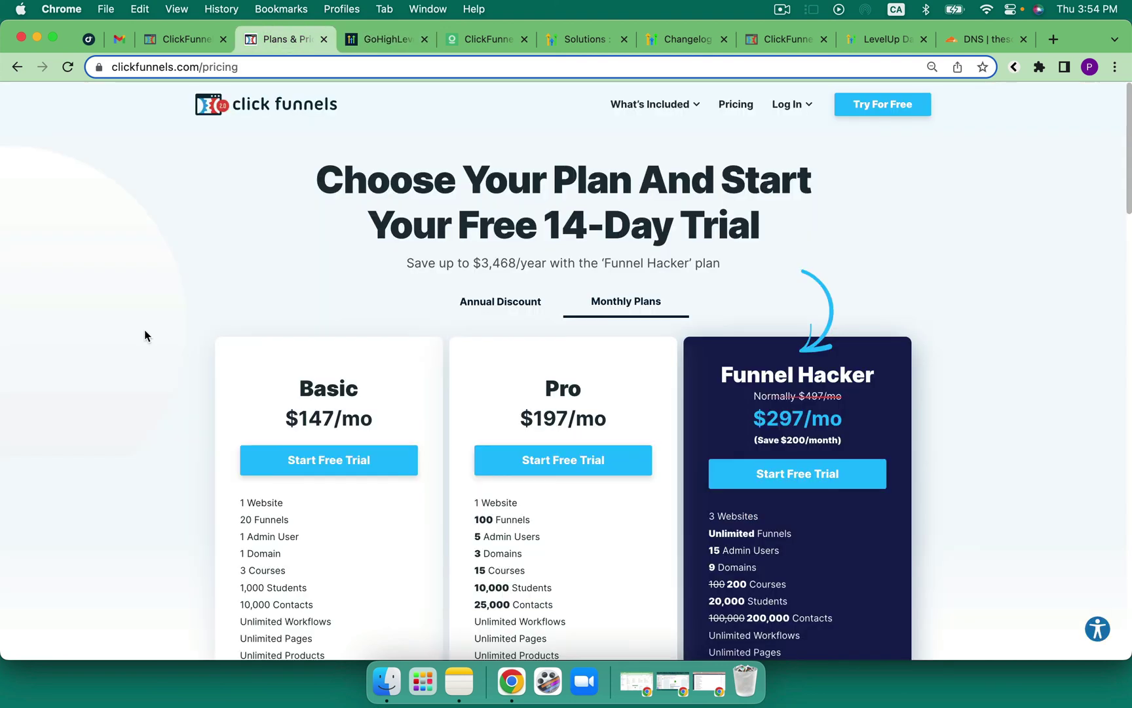
{"action": "scroll", "coordinate": [144, 329], "scroll_direction": "down", "scroll_amount": 2}
{"action": "scroll", "coordinate": [145, 371], "scroll_direction": "down", "scroll_amount": 1}
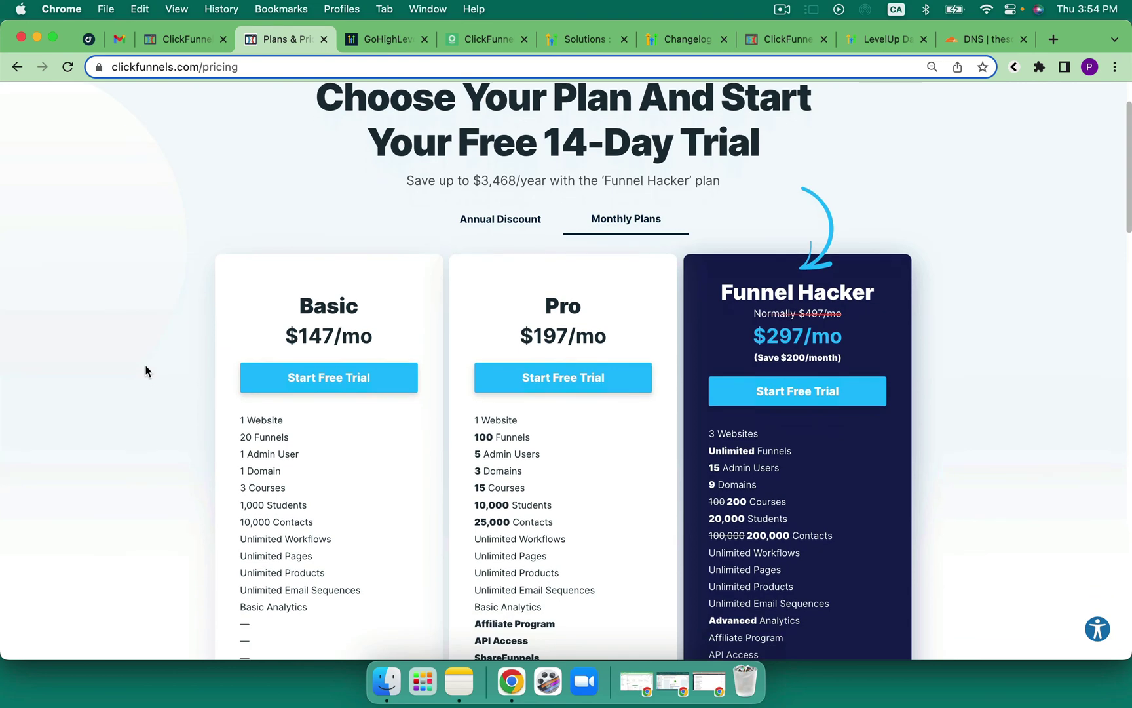
{"action": "scroll", "coordinate": [145, 371], "scroll_direction": "down", "scroll_amount": 3}
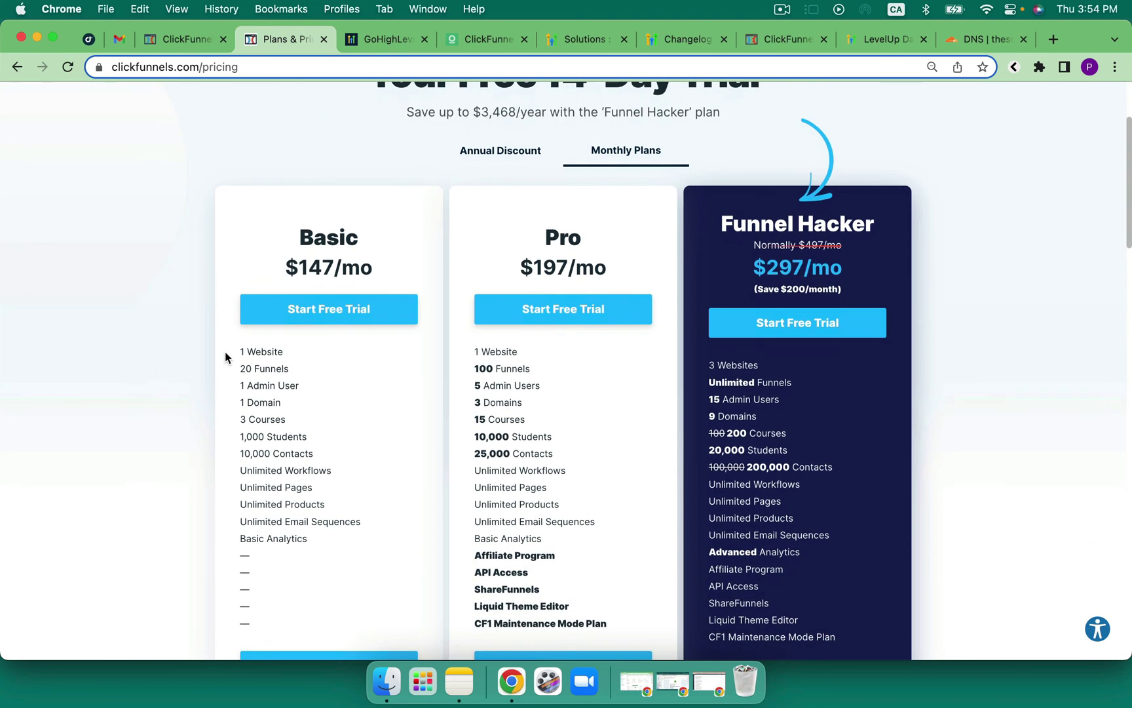
{"action": "left_click_drag", "start_coordinate": [289, 402], "coordinate": [237, 405]}
{"action": "mouse_move", "coordinate": [291, 371]}
{"action": "left_mouse_down"}
{"action": "mouse_move", "coordinate": [239, 371]}
{"action": "mouse_move", "coordinate": [235, 354]}
{"action": "left_mouse_up"}
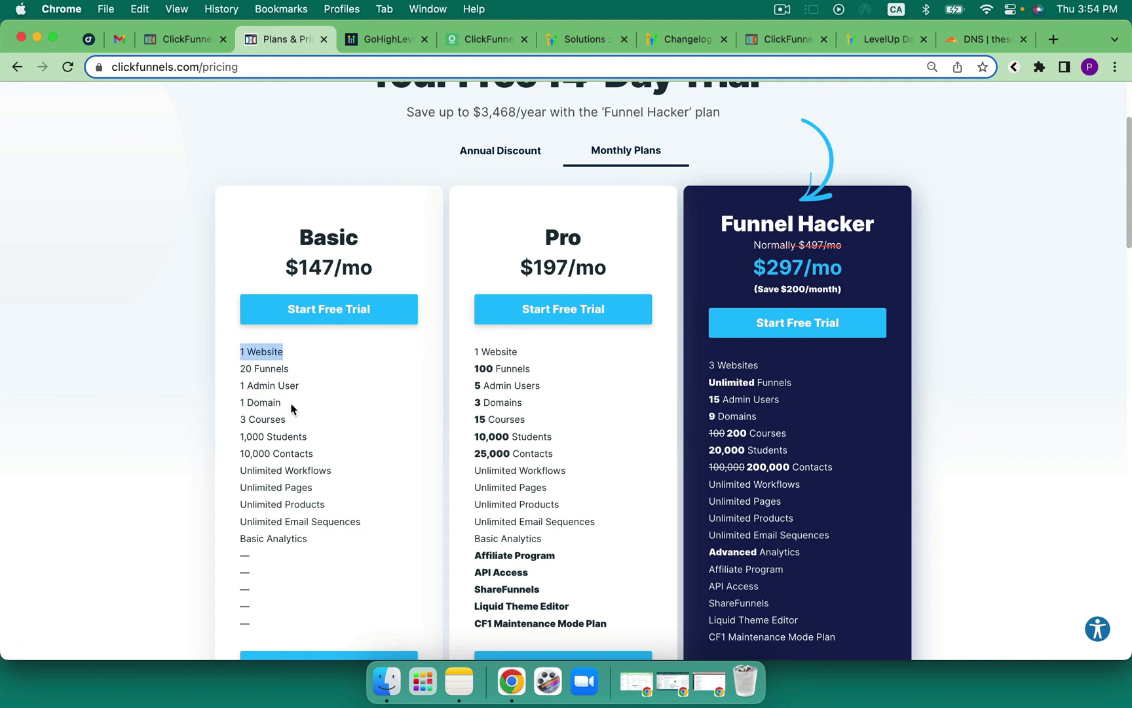
{"action": "left_click_drag", "start_coordinate": [293, 410], "coordinate": [217, 406]}
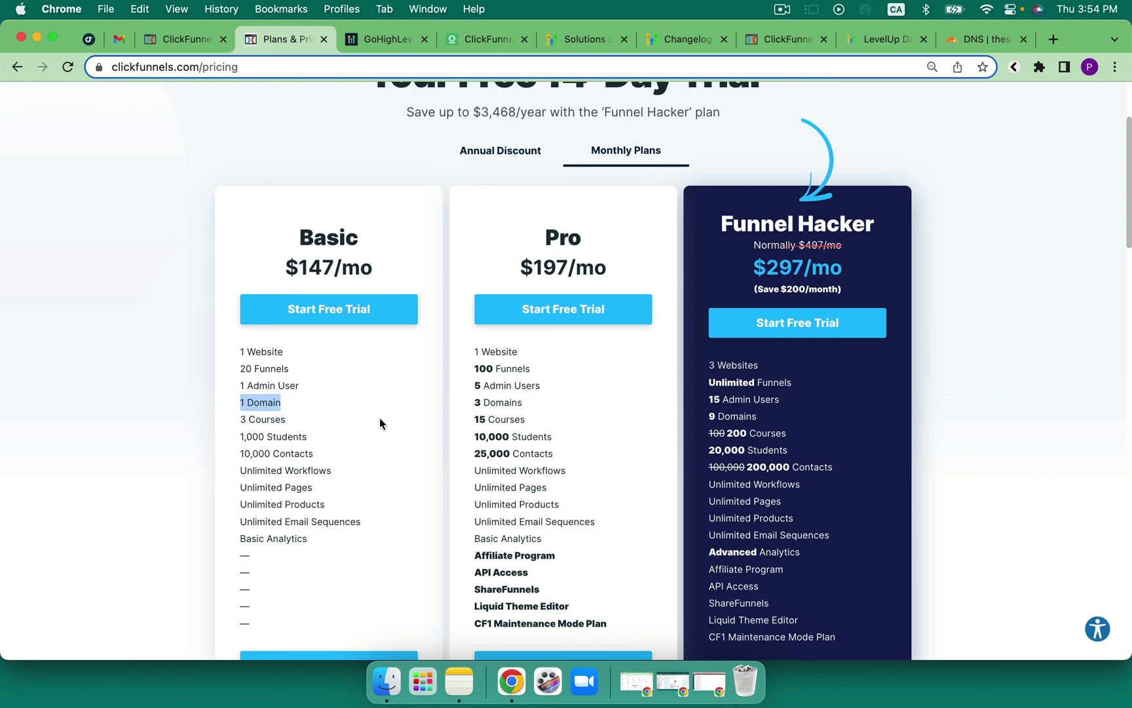
Highlight the Pro plan's 3 domains and 100 funnels limits.
{"action": "left_click", "coordinate": [528, 409]}
{"action": "left_click_drag", "start_coordinate": [527, 405], "coordinate": [471, 405]}
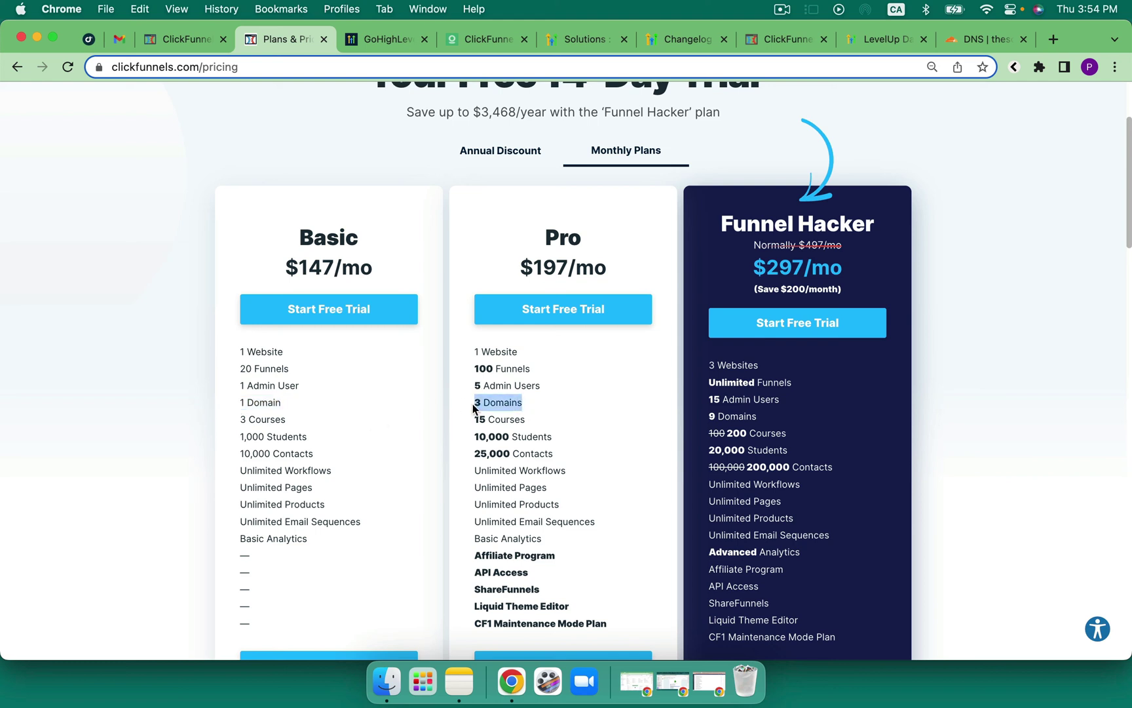
{"action": "left_click_drag", "start_coordinate": [533, 370], "coordinate": [473, 369]}
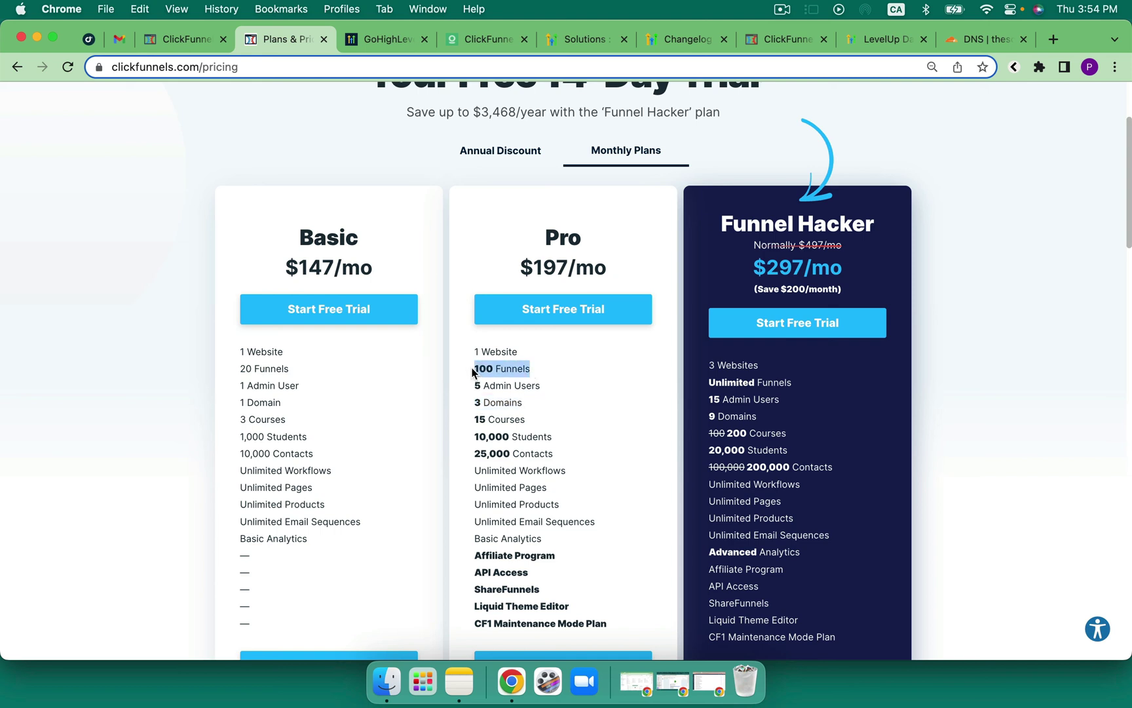
{"action": "left_click_drag", "start_coordinate": [530, 406], "coordinate": [470, 403]}
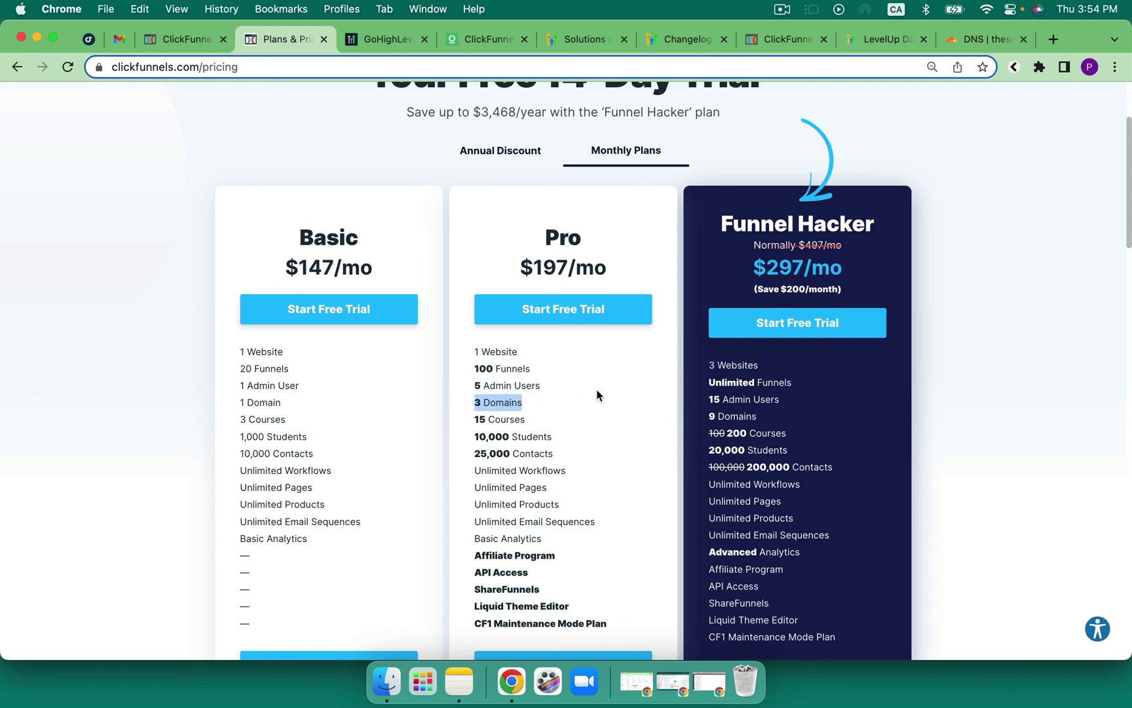
Highlight the Funnel Hacker plan's 9 domains, unlimited funnels and 3 websites.
{"action": "scroll", "coordinate": [596, 390], "scroll_direction": "down", "scroll_amount": 1}
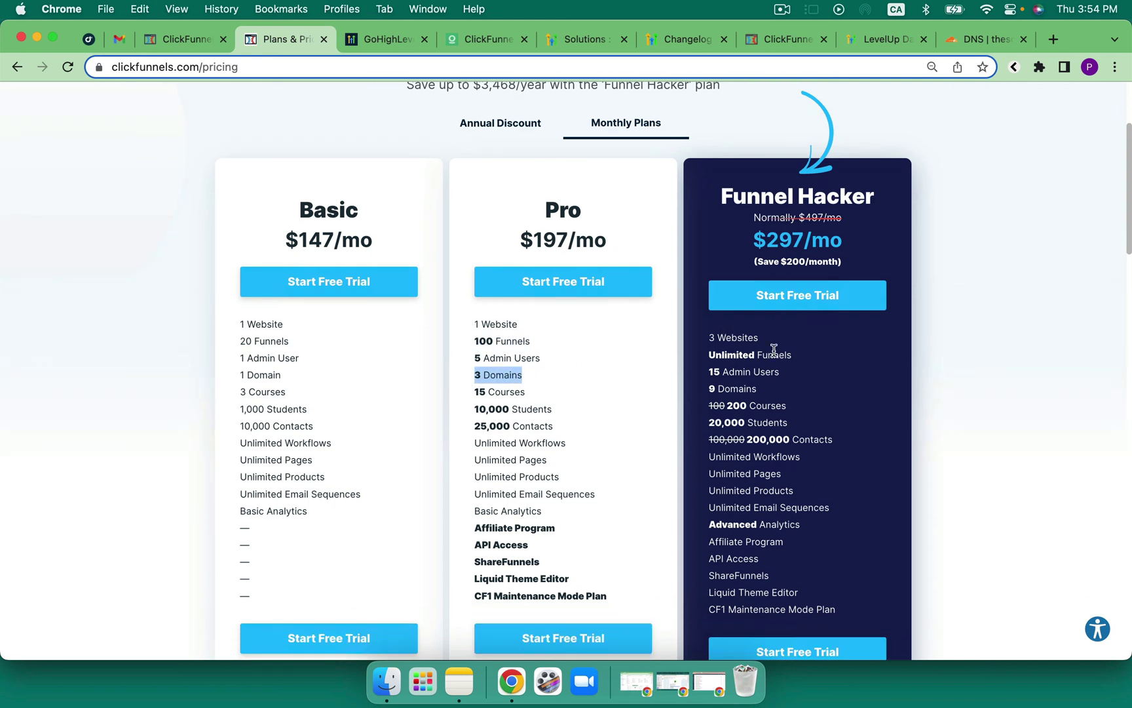
{"action": "left_click_drag", "start_coordinate": [762, 393], "coordinate": [689, 396]}
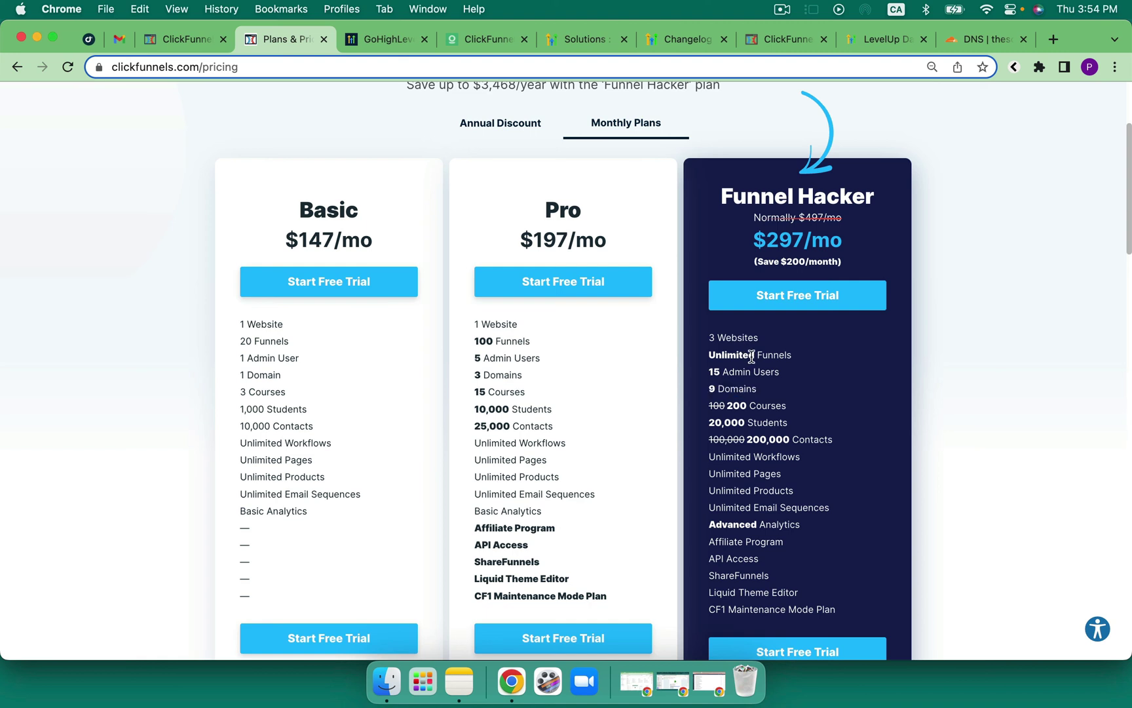
{"action": "left_click_drag", "start_coordinate": [793, 355], "coordinate": [710, 357]}
{"action": "left_click_drag", "start_coordinate": [774, 342], "coordinate": [709, 342]}
Re-highlight Funnel Hacker's 9 domains, then scroll to the Sales Funnels–Shopping Cart feature grid.
{"action": "left_click_drag", "start_coordinate": [760, 391], "coordinate": [707, 390]}
{"action": "scroll", "coordinate": [831, 374], "scroll_direction": "down", "scroll_amount": 5}
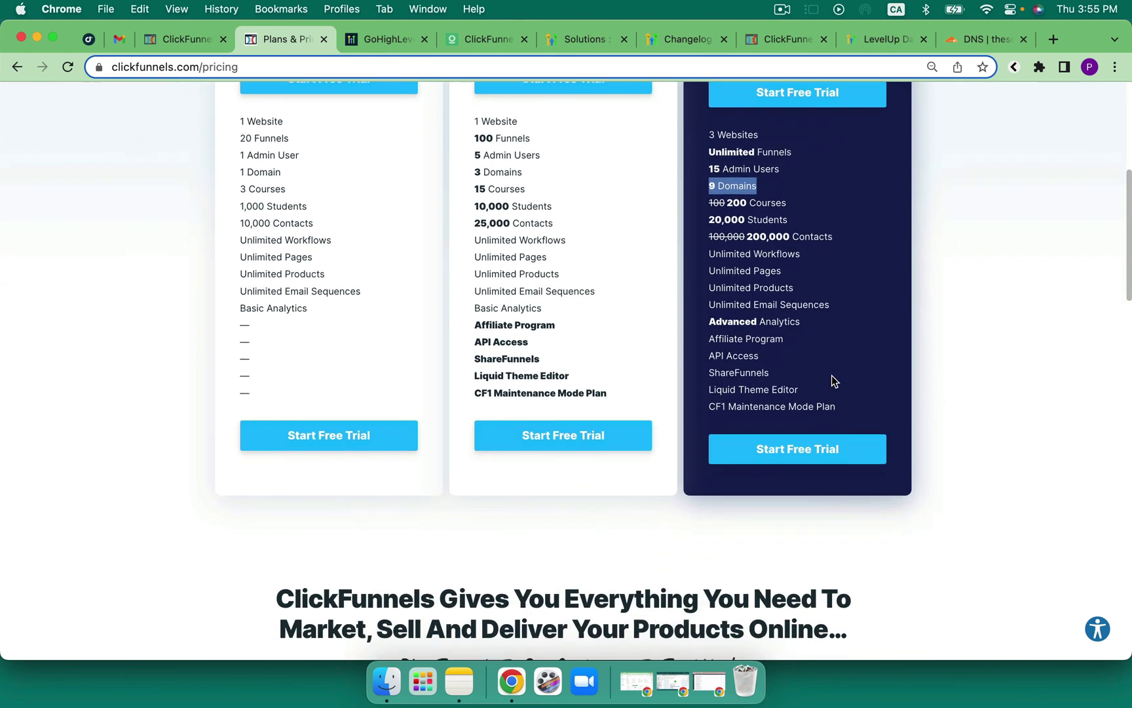
{"action": "scroll", "coordinate": [831, 380], "scroll_direction": "up", "scroll_amount": 10}
{"action": "scroll", "coordinate": [812, 337], "scroll_direction": "down", "scroll_amount": 3}
{"action": "scroll", "coordinate": [808, 335], "scroll_direction": "down", "scroll_amount": 4}
{"action": "scroll", "coordinate": [816, 372], "scroll_direction": "down", "scroll_amount": 7}
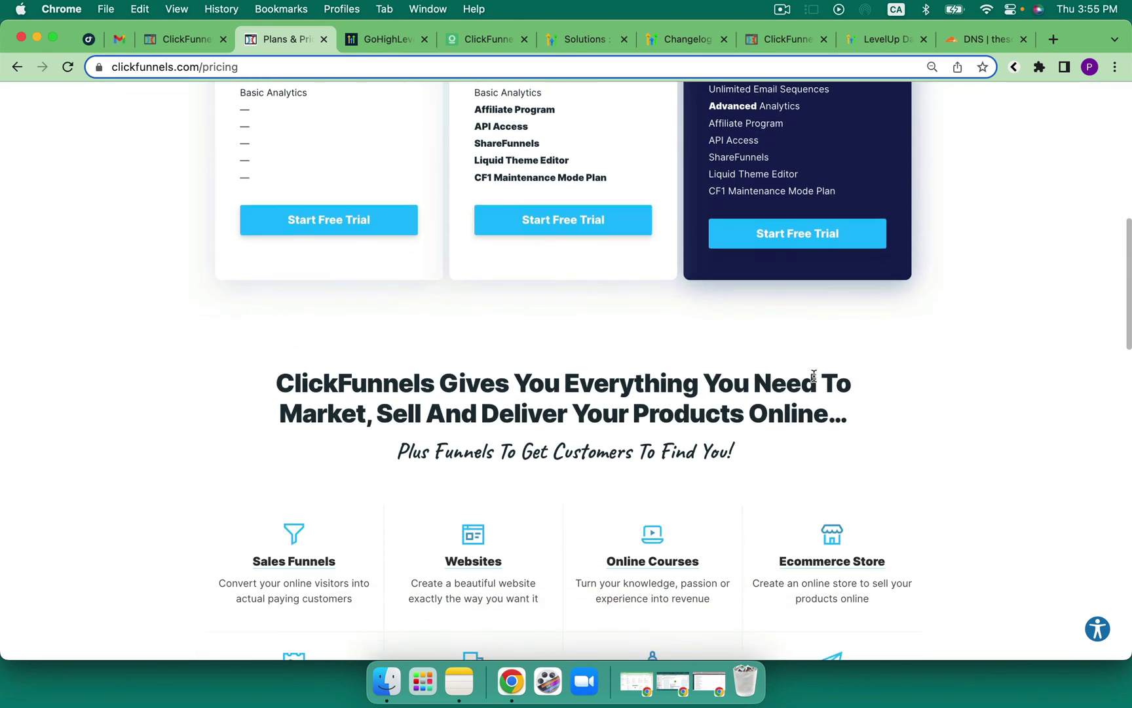
{"action": "scroll", "coordinate": [813, 374], "scroll_direction": "up", "scroll_amount": 6}
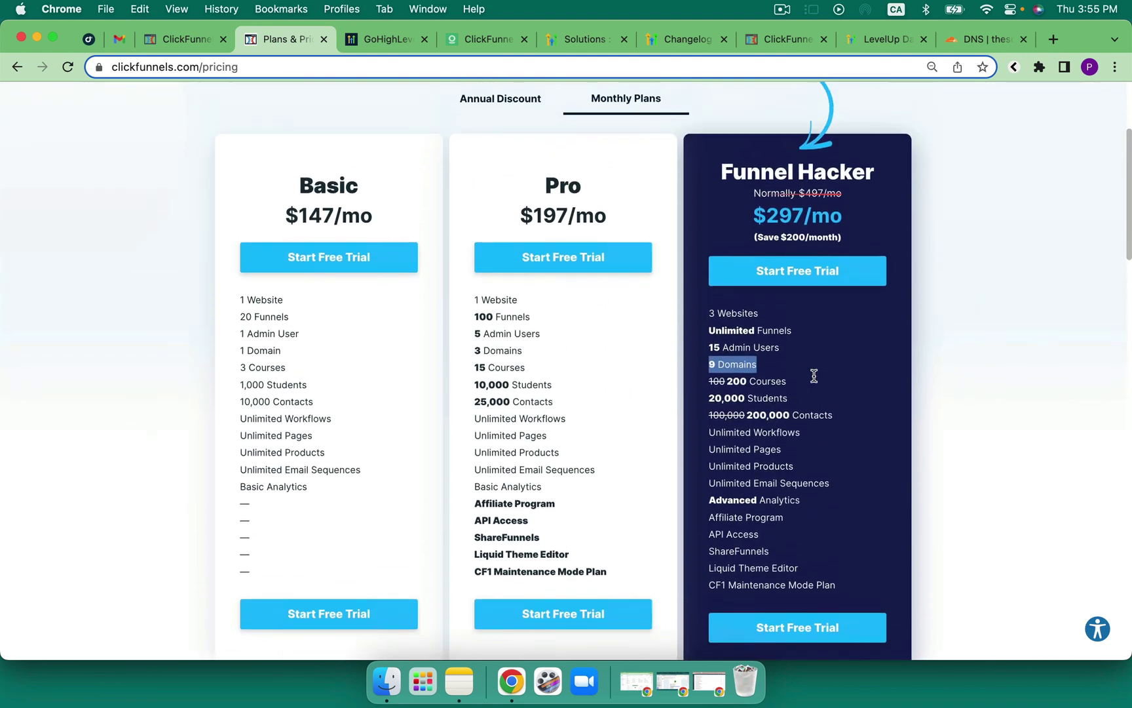
{"action": "scroll", "coordinate": [814, 375], "scroll_direction": "up", "scroll_amount": 1}
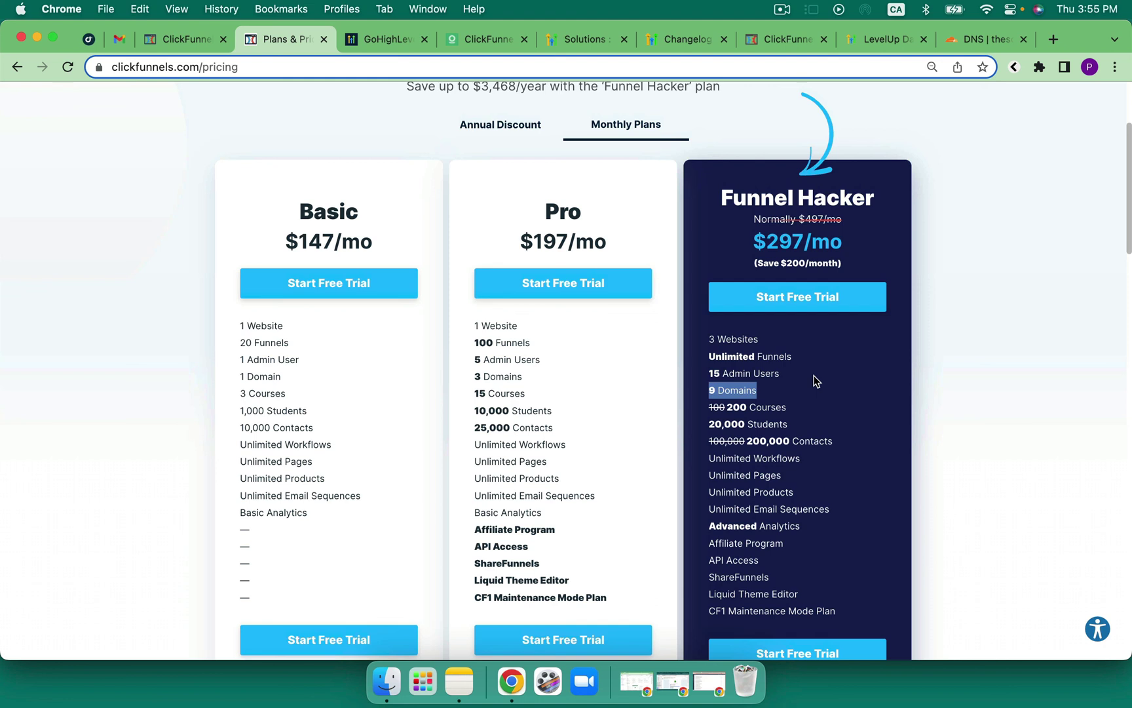
{"action": "scroll", "coordinate": [781, 331], "scroll_direction": "down", "scroll_amount": 5}
{"action": "scroll", "coordinate": [808, 298], "scroll_direction": "down", "scroll_amount": 5}
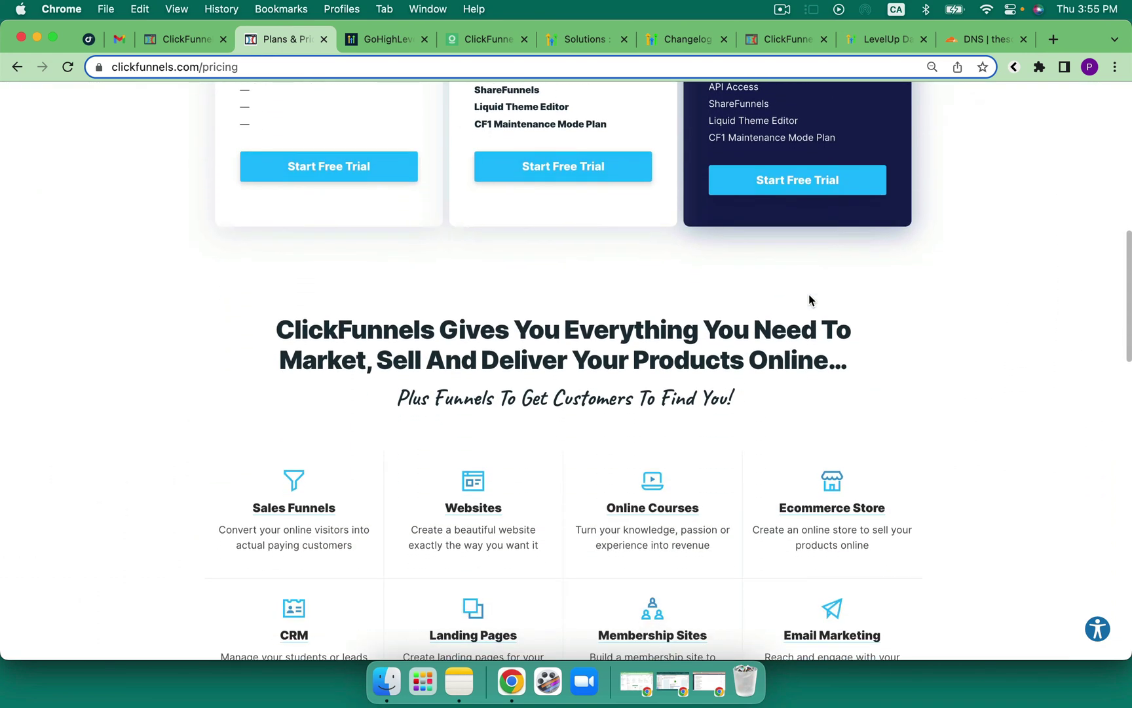
{"action": "scroll", "coordinate": [812, 314], "scroll_direction": "down", "scroll_amount": 3}
{"action": "scroll", "coordinate": [814, 321], "scroll_direction": "down", "scroll_amount": 2}
{"action": "scroll", "coordinate": [814, 321], "scroll_direction": "down", "scroll_amount": 2}
{"action": "scroll", "coordinate": [814, 321], "scroll_direction": "down", "scroll_amount": 2}
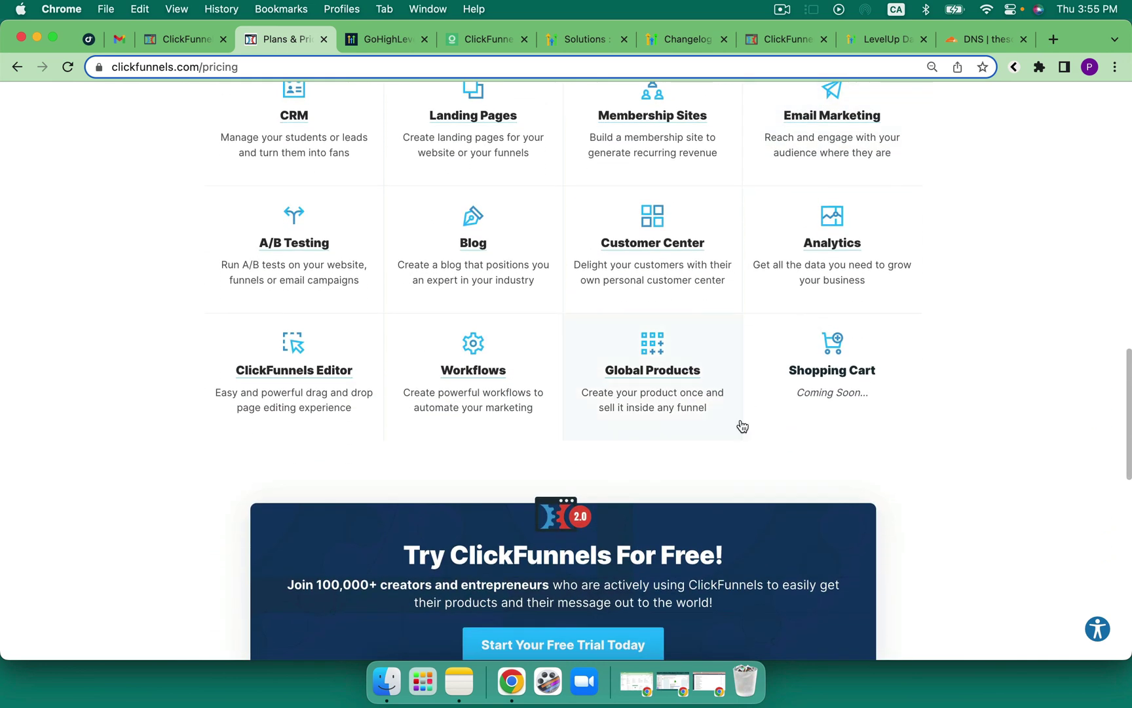